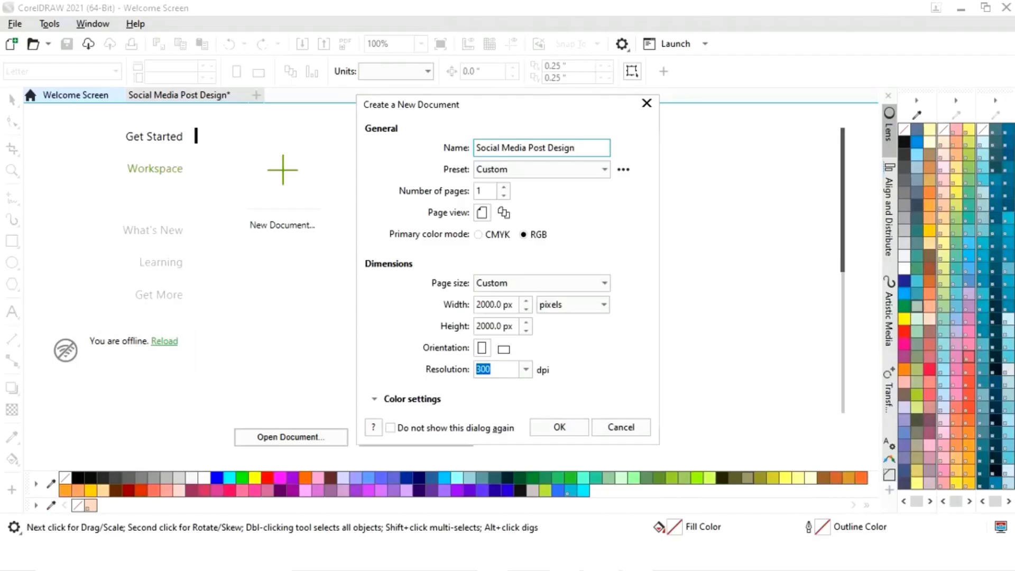
Step: Select the document name so it can be replaced with 'Social Media Post Design'
drag(575, 148, 471, 148)
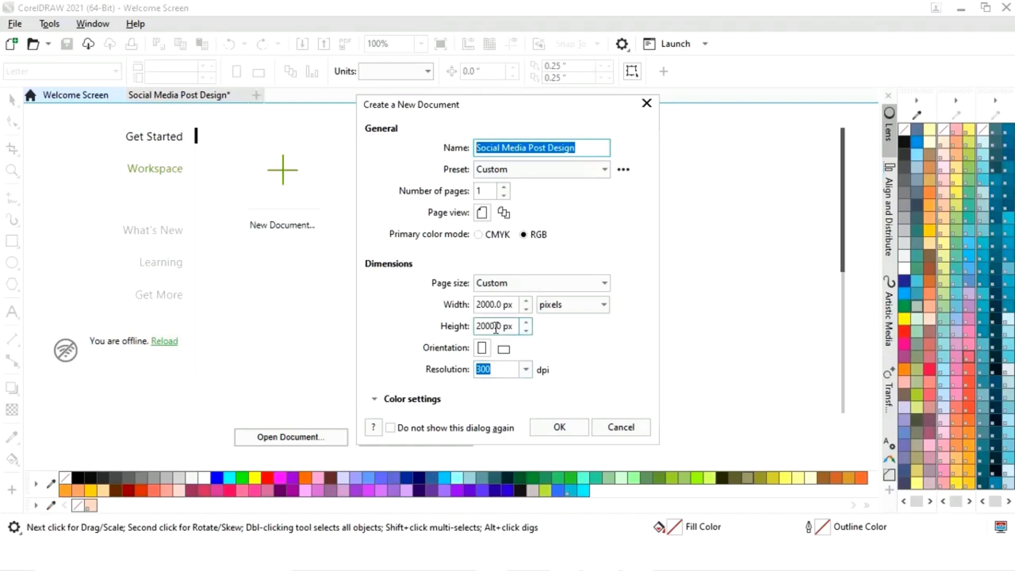
Step: Create the document and draw a rectangle sized 2000 × 2000 px
click(560, 426)
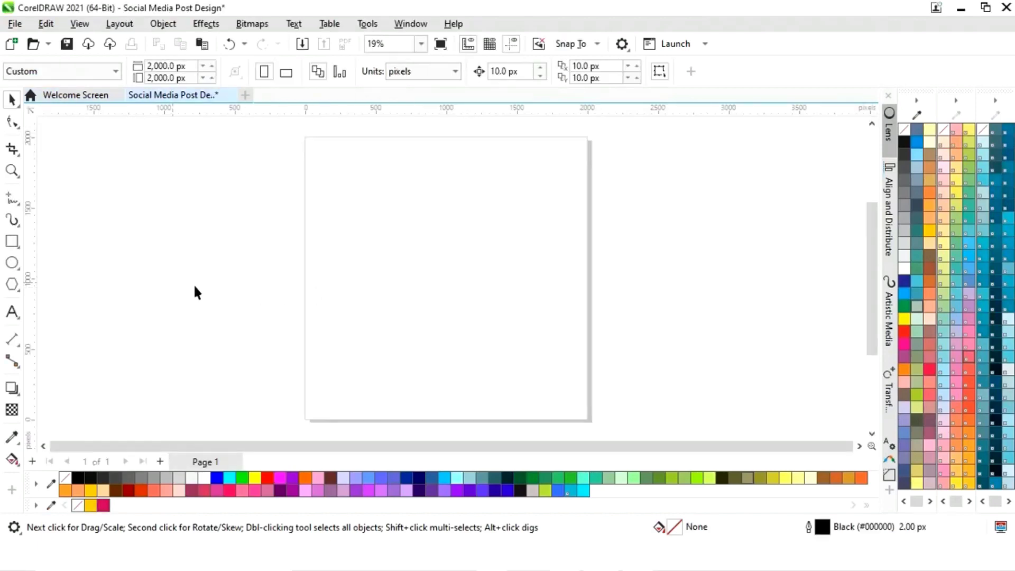
click(31, 218)
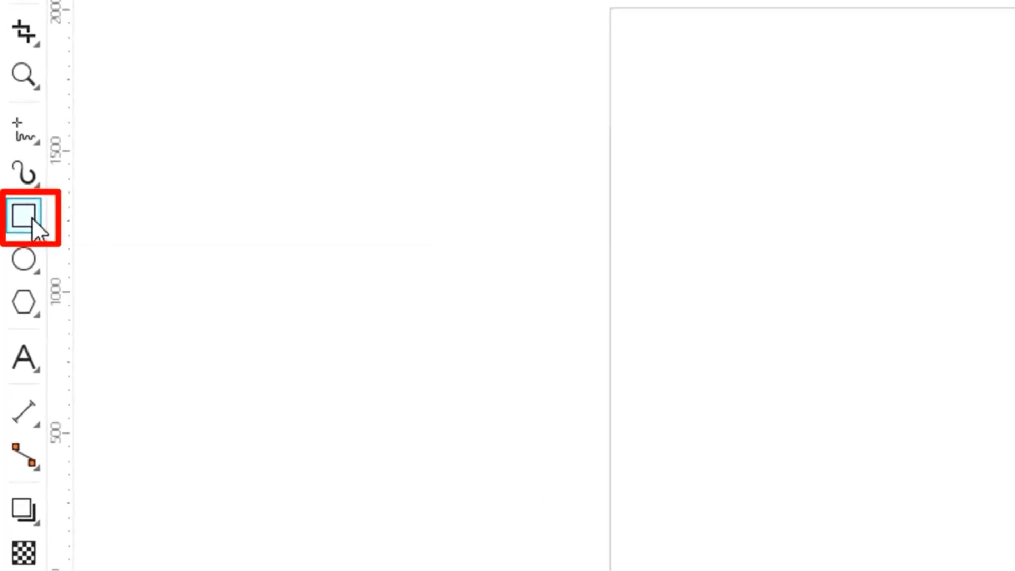
drag(634, 155, 1003, 454)
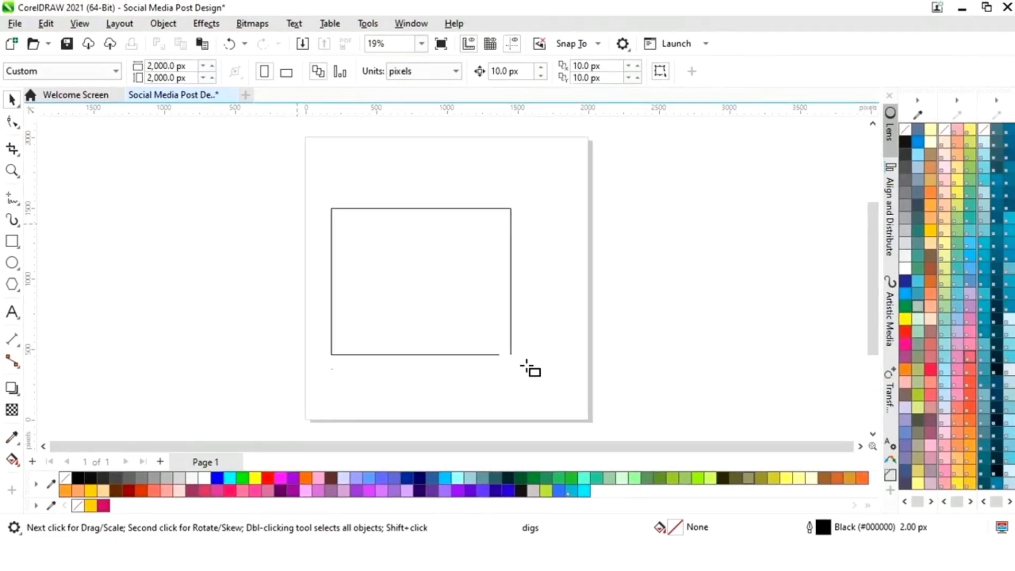
drag(525, 366, 541, 378)
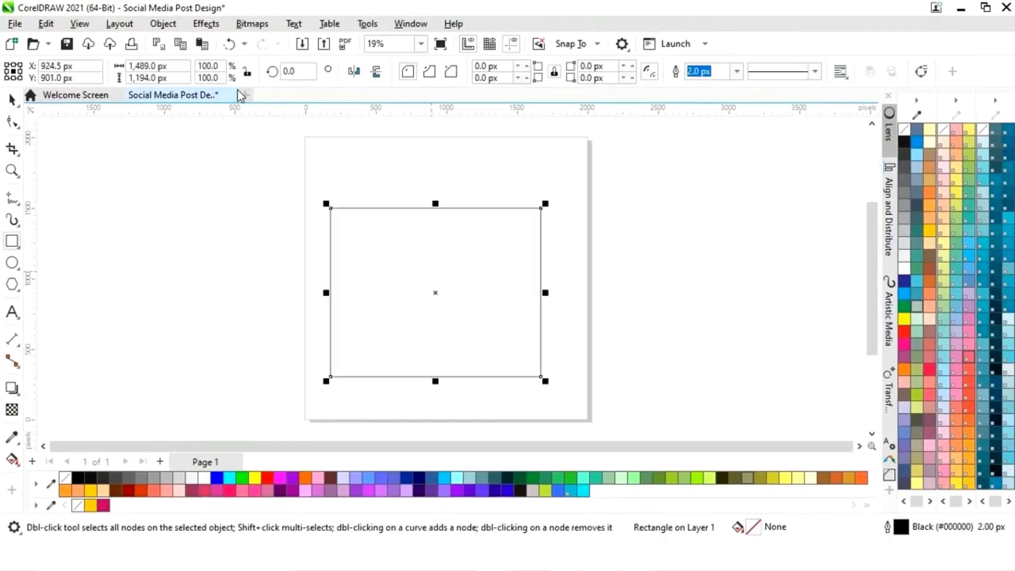
click(163, 68)
text(2000)
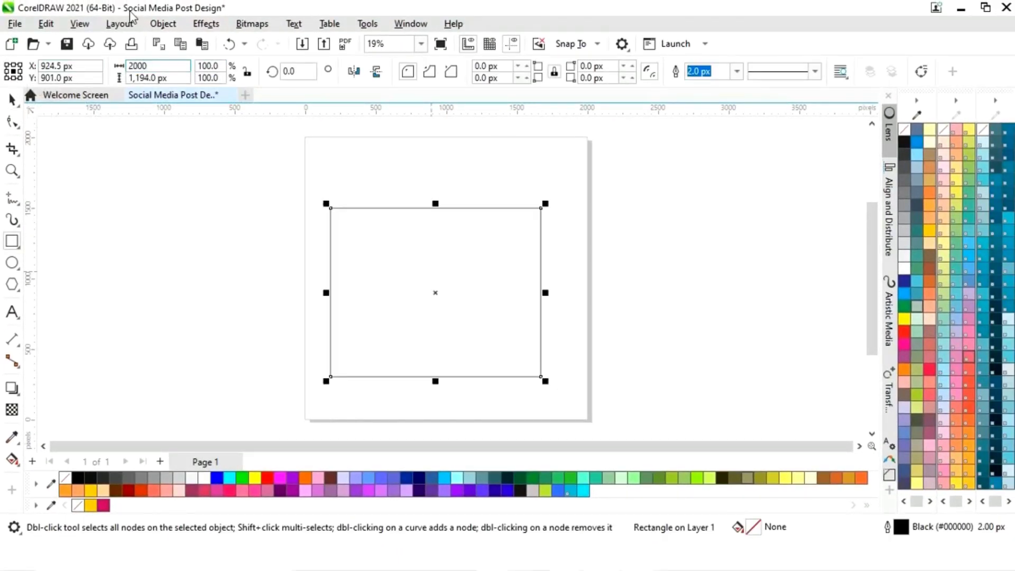
key(Tab)
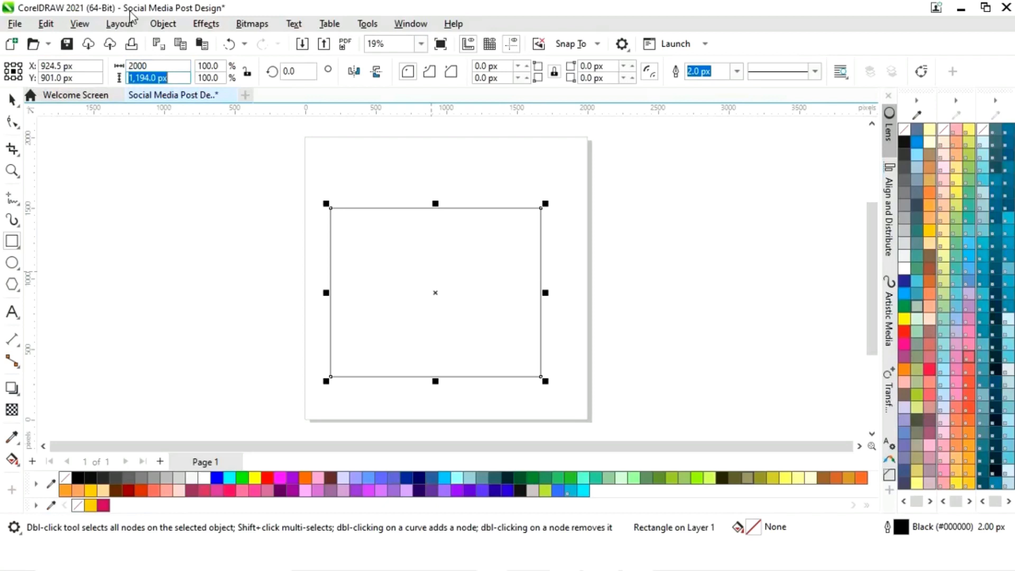
text(2,0)
text(000)
key(Return)
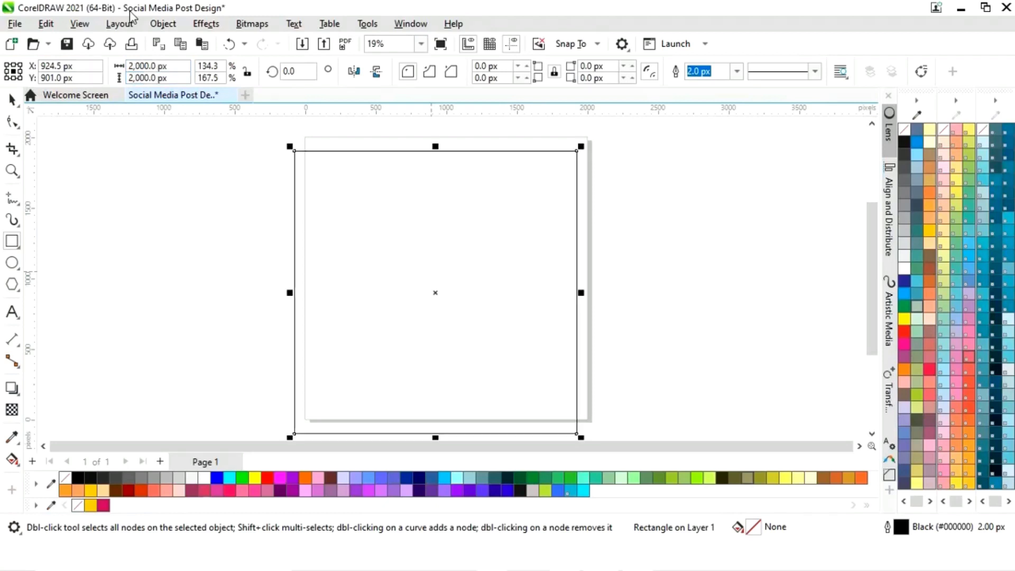
Step: Centre the rectangle on the point 1000, 1000 px using Align and Distribute
click(12, 100)
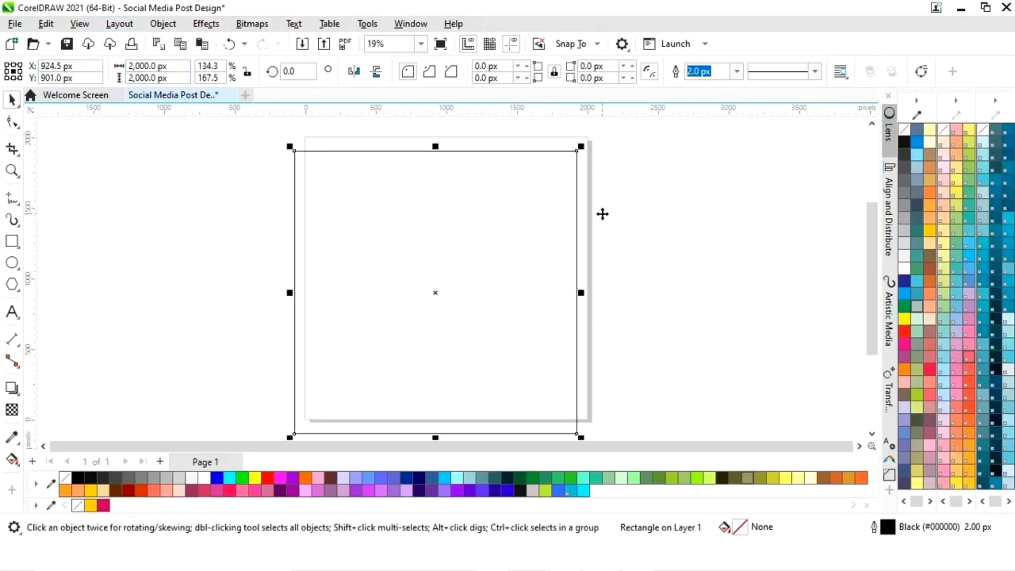
click(890, 224)
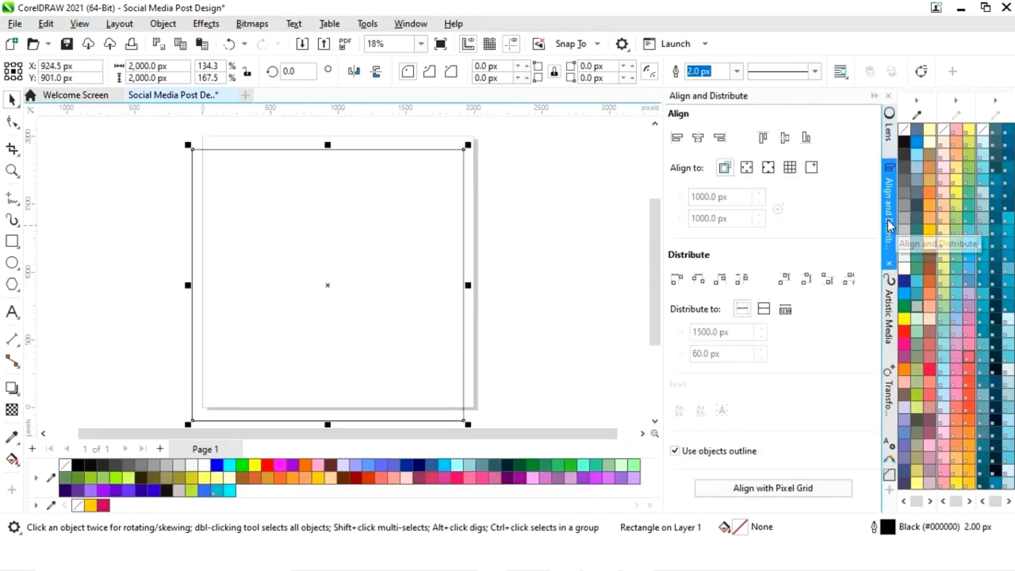
click(813, 169)
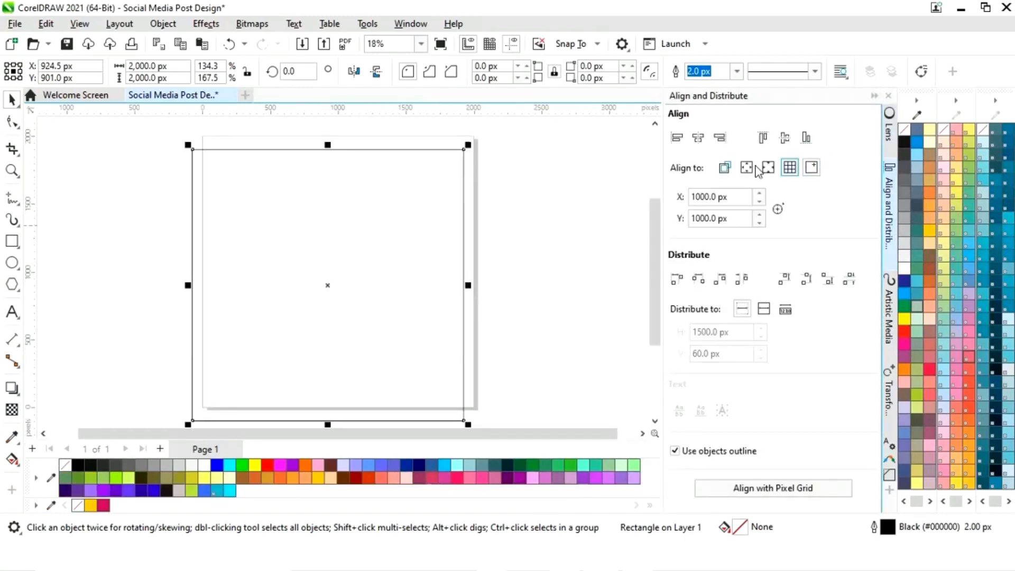
click(700, 141)
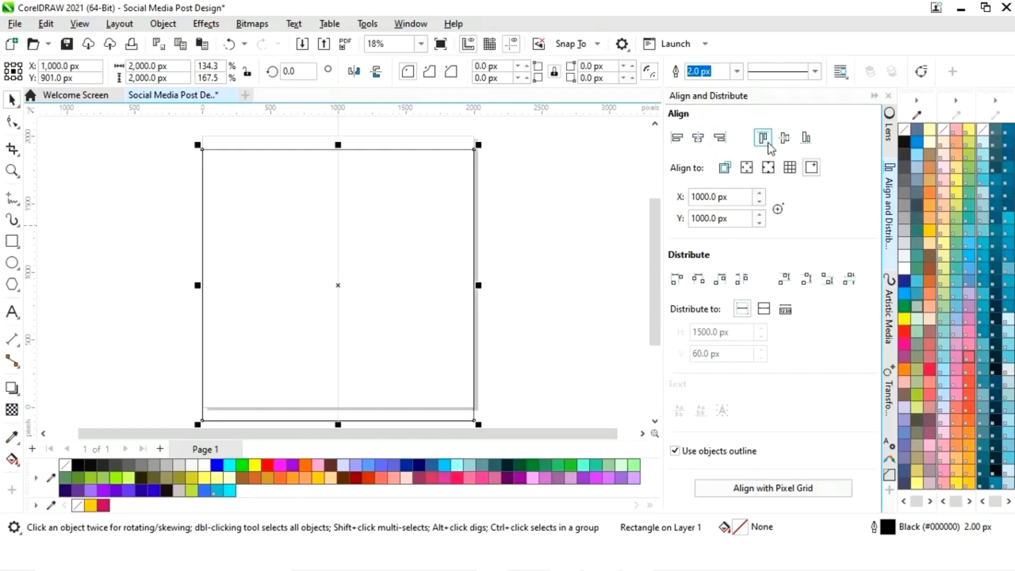
click(786, 140)
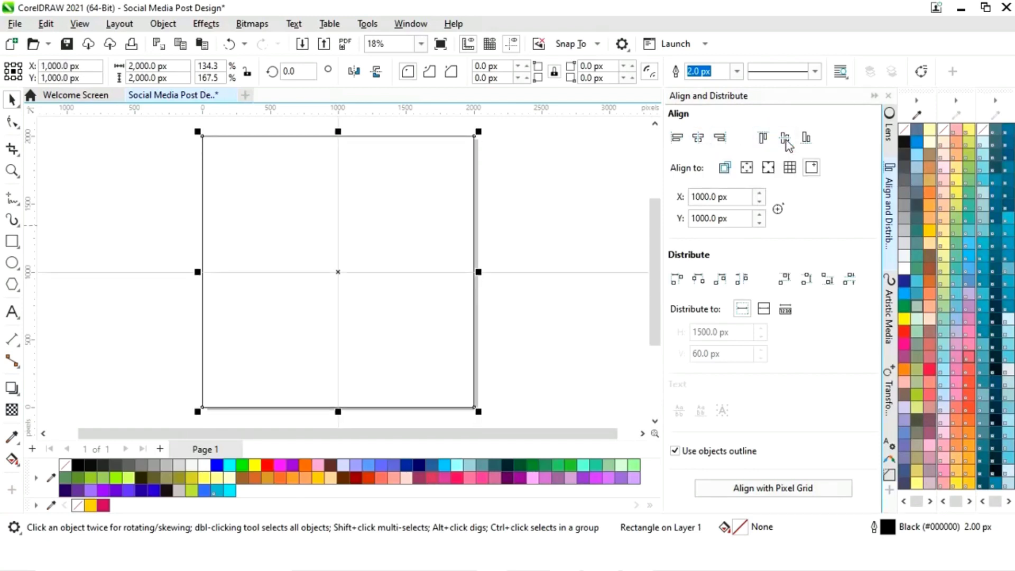
click(874, 96)
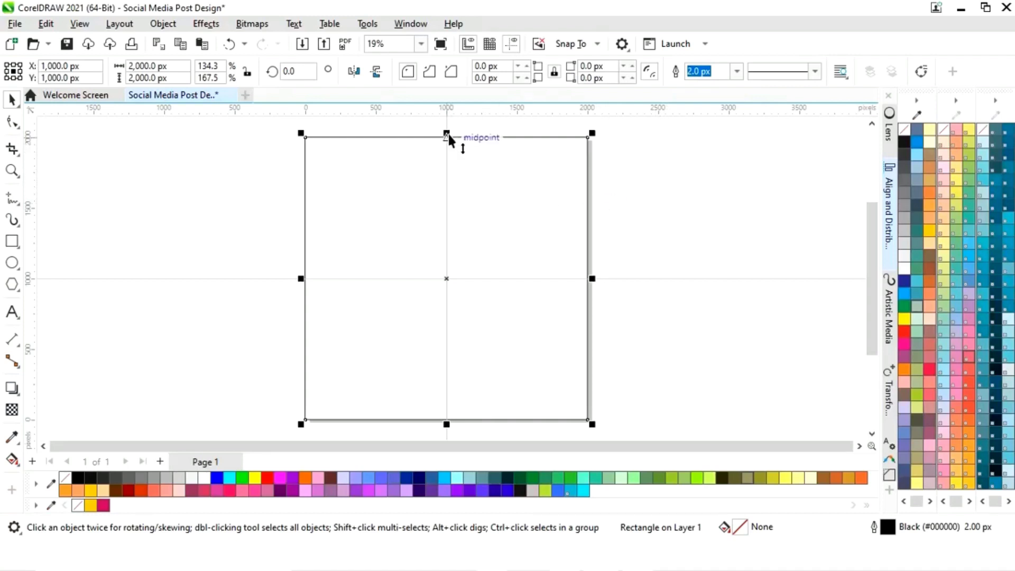
Step: Shrink the rectangle to a band about 1,134 px tall and fill it black
drag(447, 133, 450, 196)
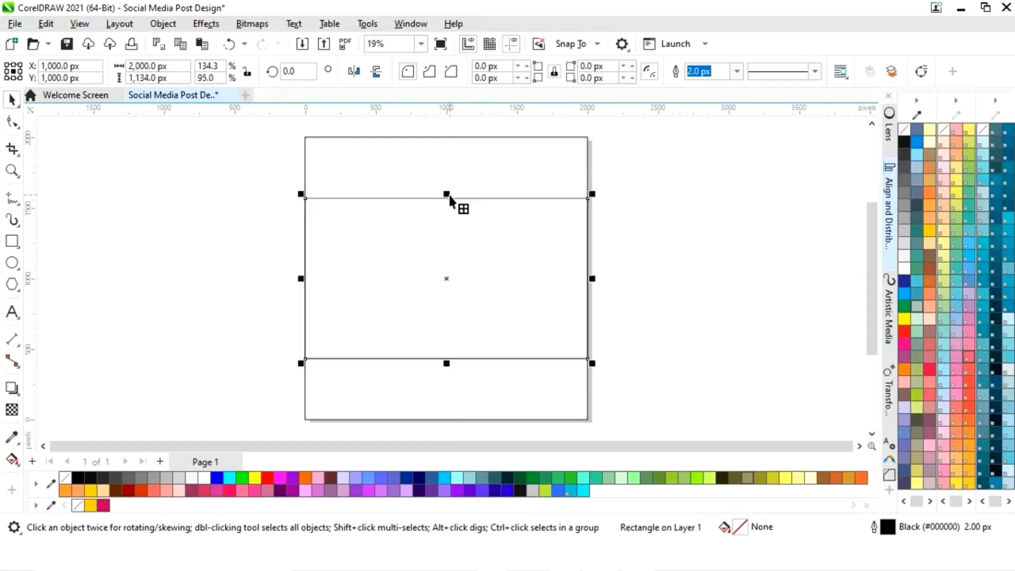
click(77, 479)
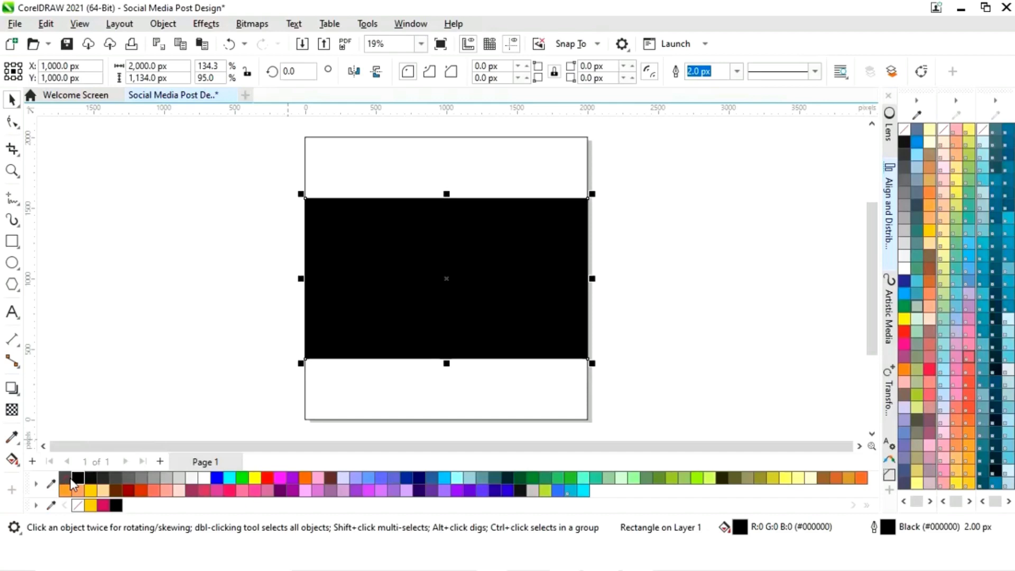
Step: Remove the band's outline and apply an elliptical Vignette with offset 100 and fade 75
right_click(66, 479)
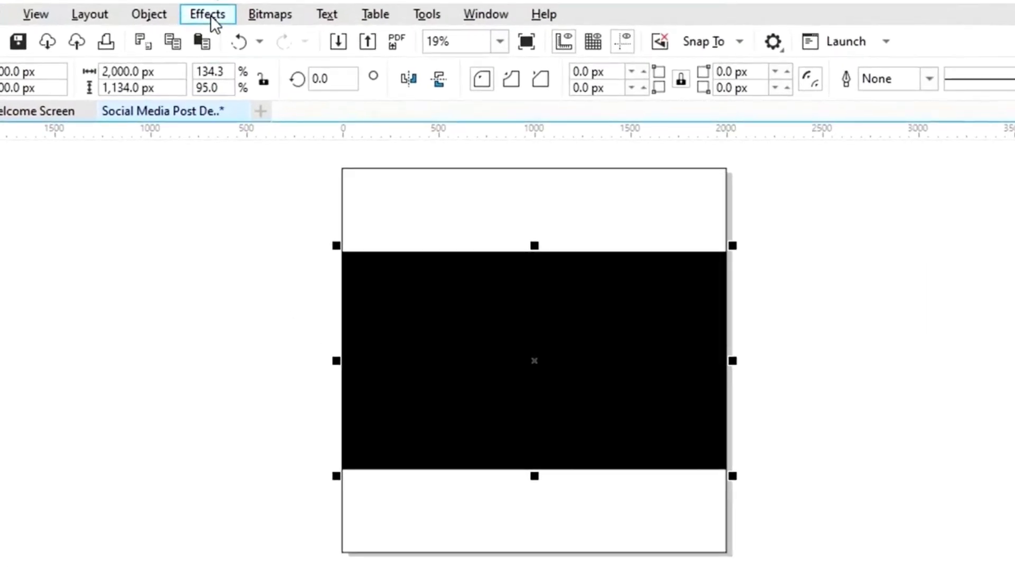
click(209, 14)
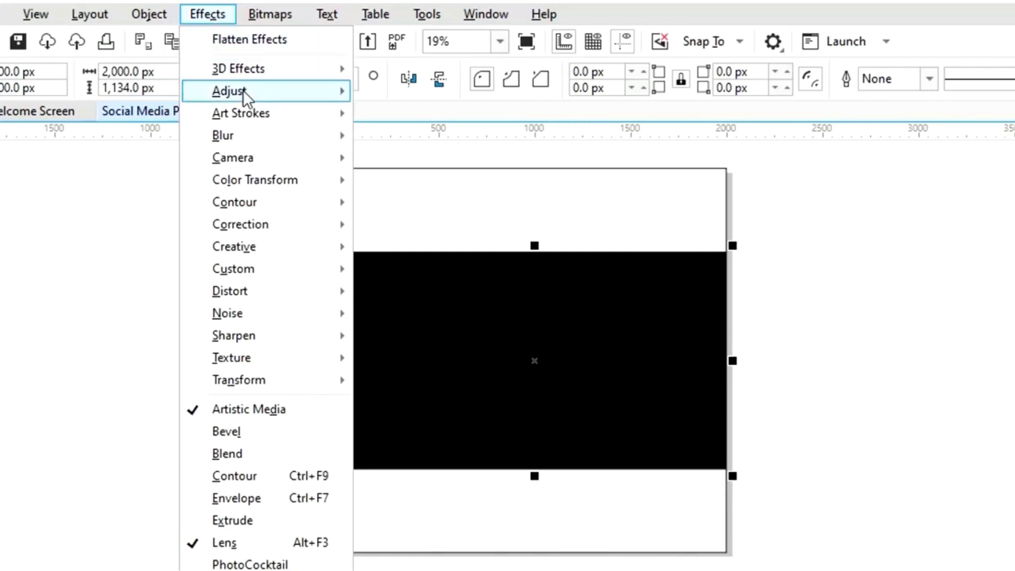
mouse_move(242, 250)
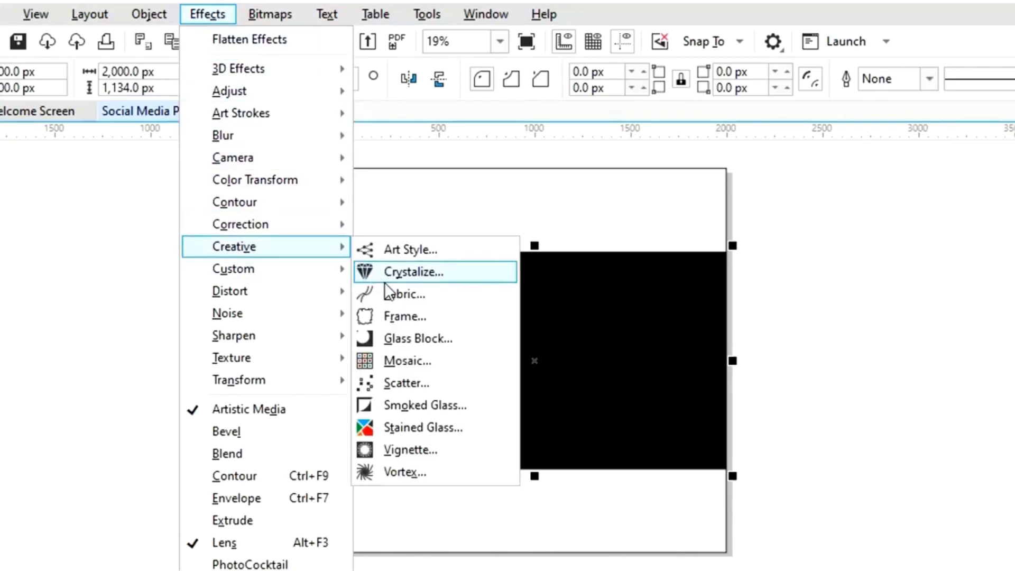
click(412, 450)
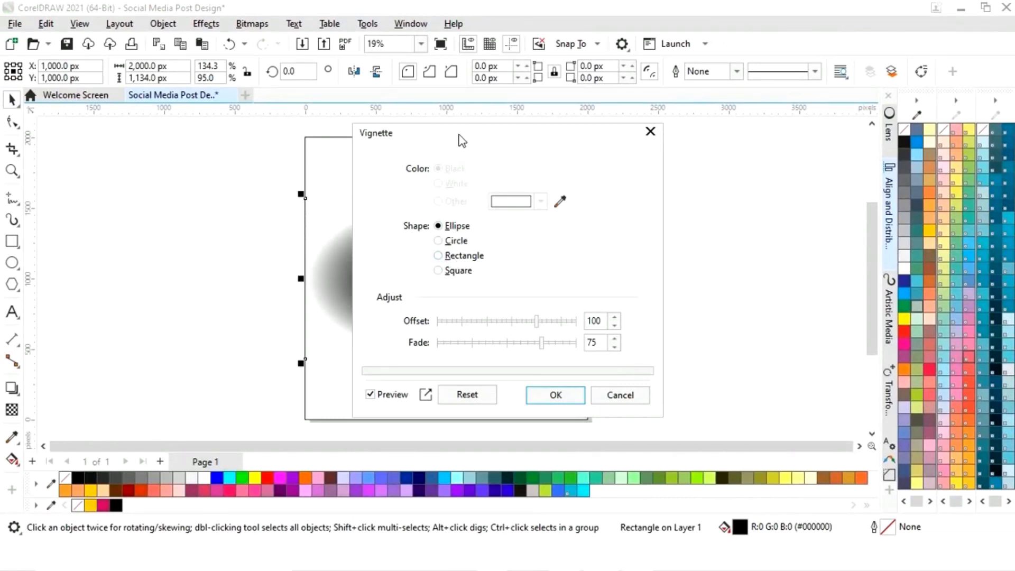
drag(461, 140, 692, 146)
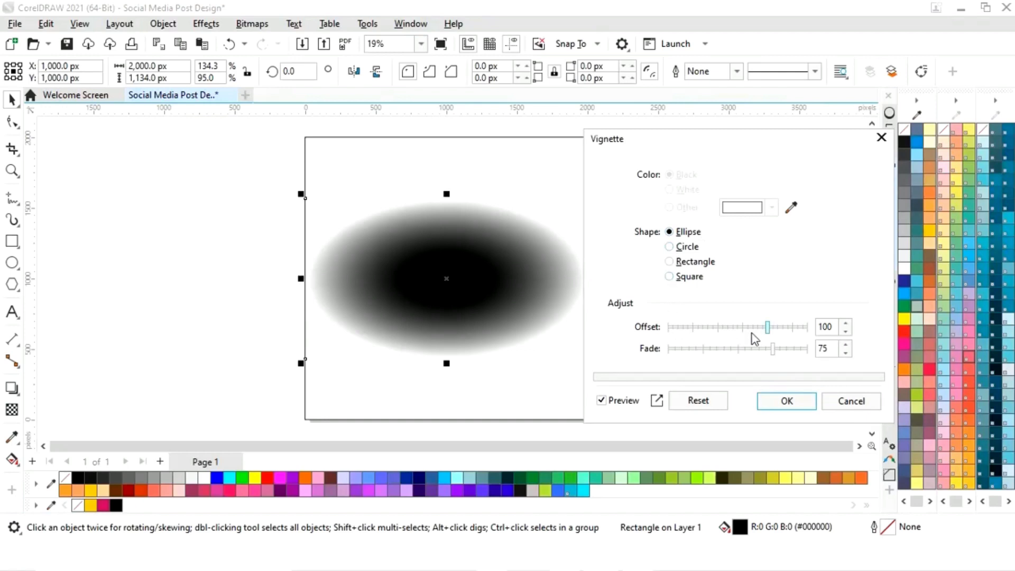
click(787, 406)
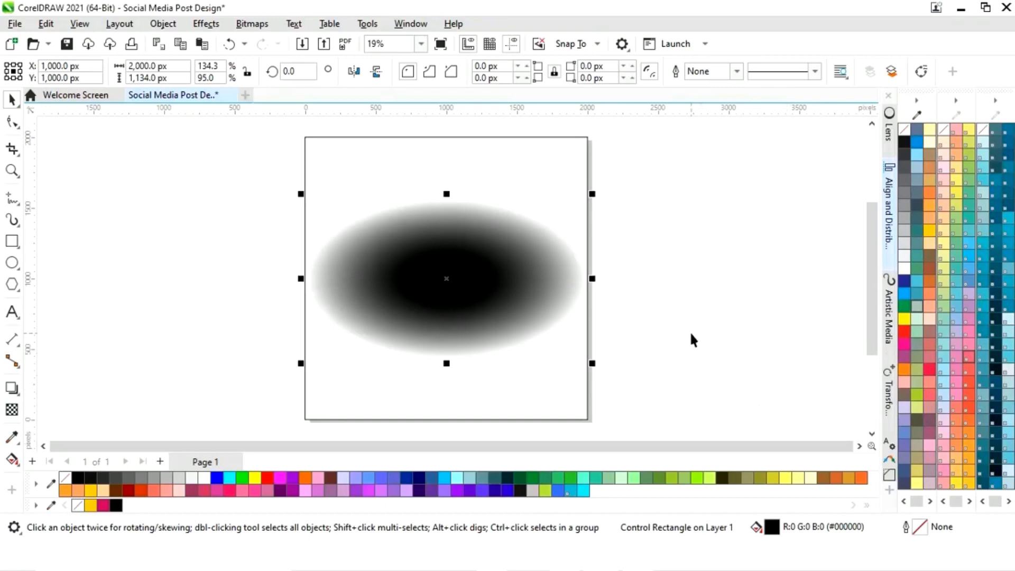
click(694, 340)
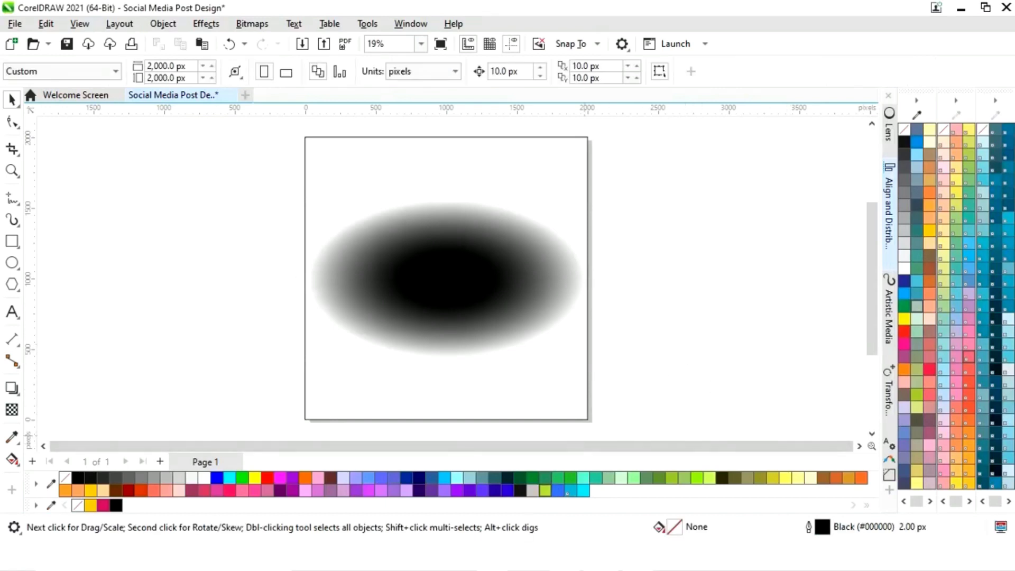
Step: Import Gym.jpeg by dragging it from its folder onto the canvas
key(alt+Tab)
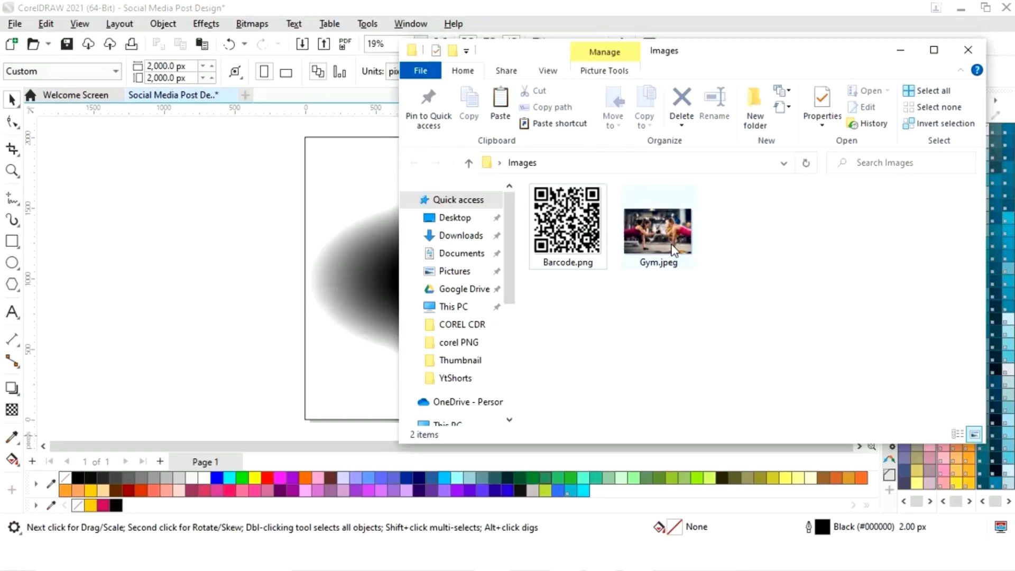
drag(664, 248, 215, 299)
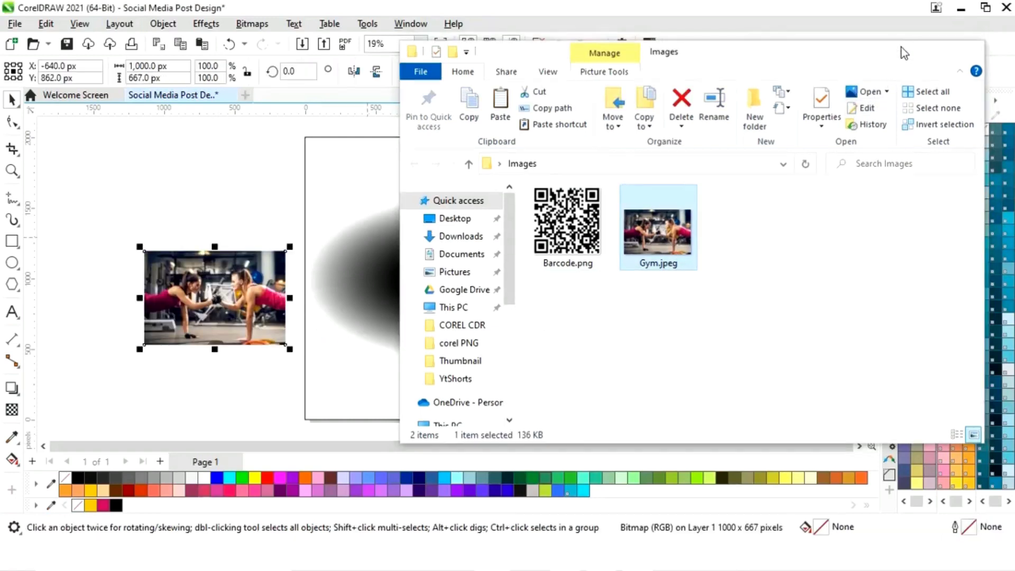
click(903, 51)
Step: Scale the gym photo to the page width and move it below the gradient
drag(290, 249, 468, 162)
drag(294, 284, 449, 303)
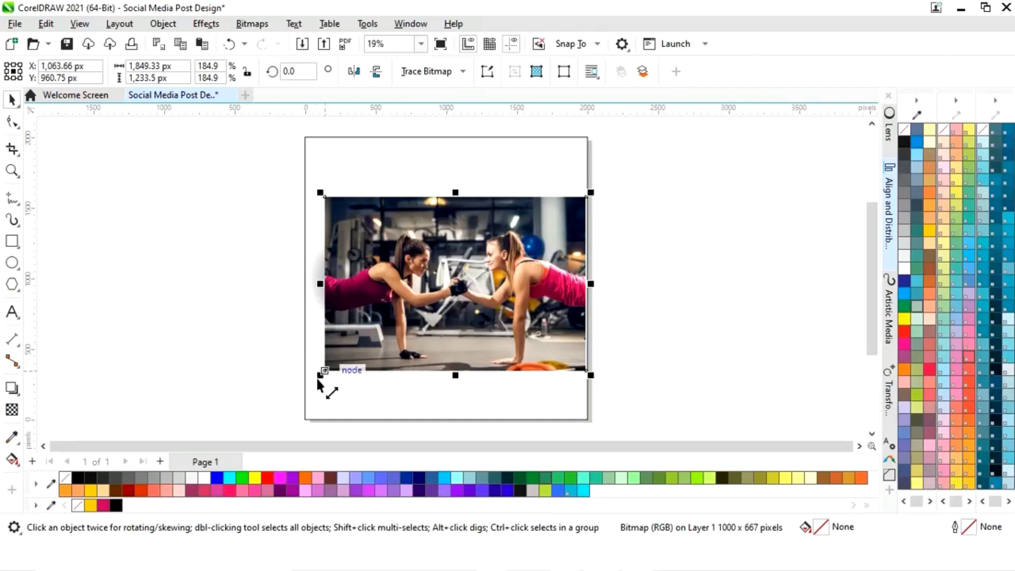
drag(320, 375, 291, 388)
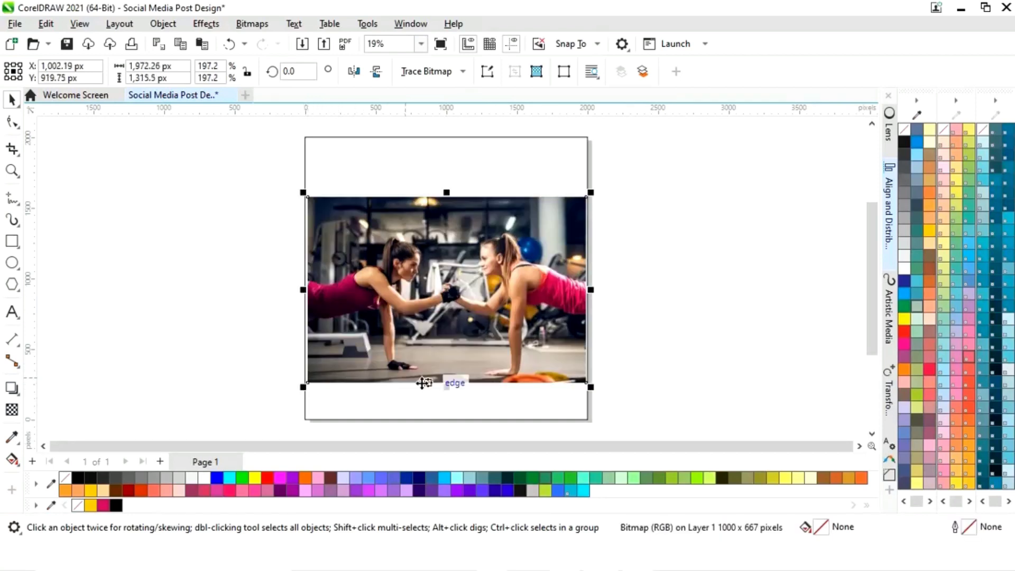
shift+click(544, 414)
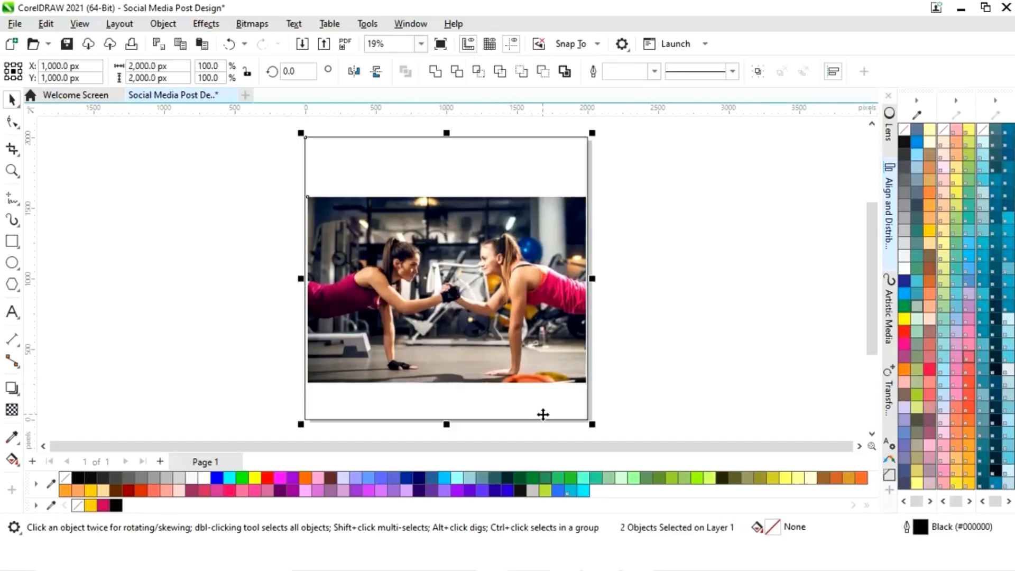
click(629, 344)
drag(443, 262, 449, 336)
Step: PowerClip the gym photo inside the vignetted black oval
right_click(449, 336)
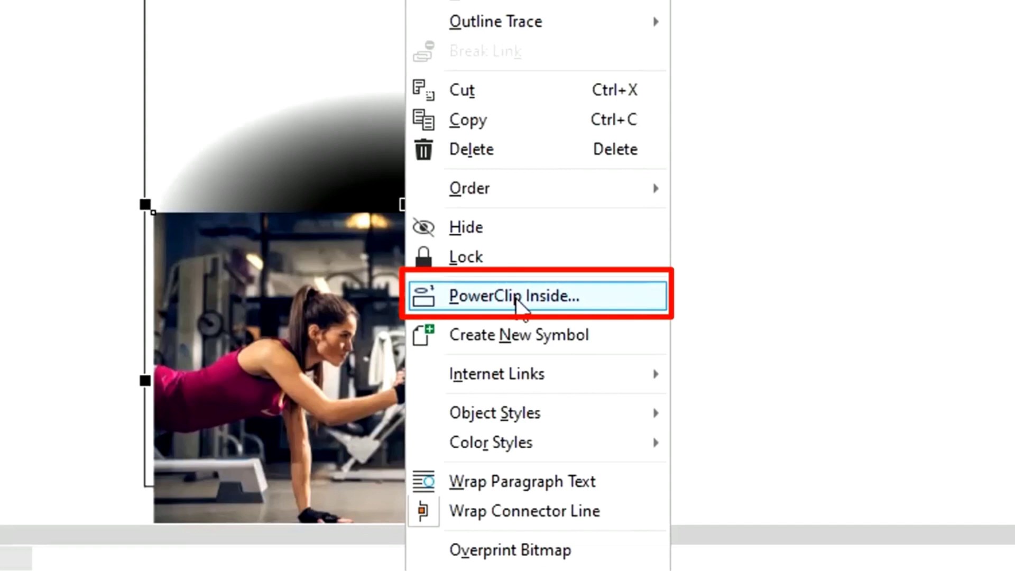
click(516, 297)
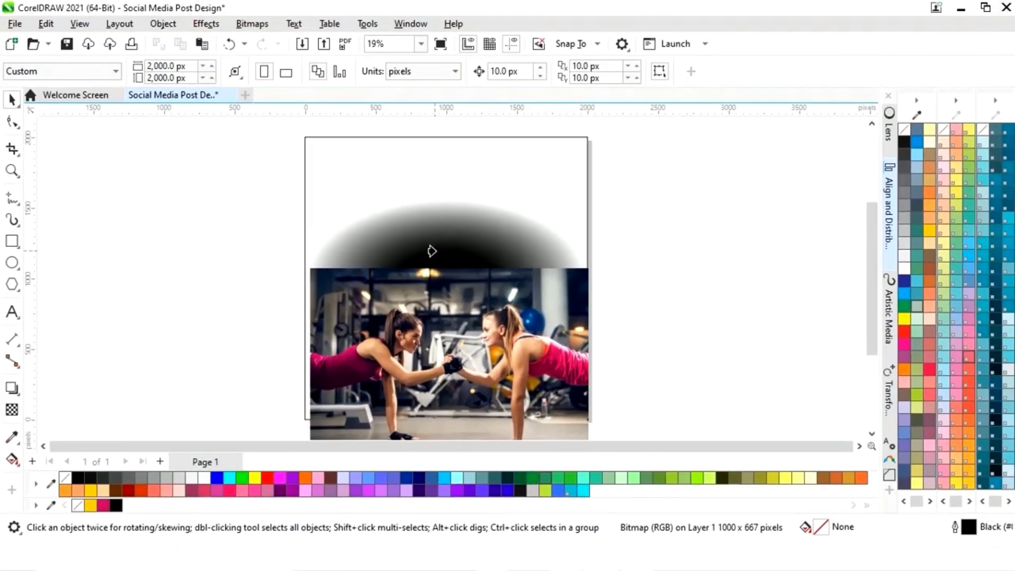
click(432, 251)
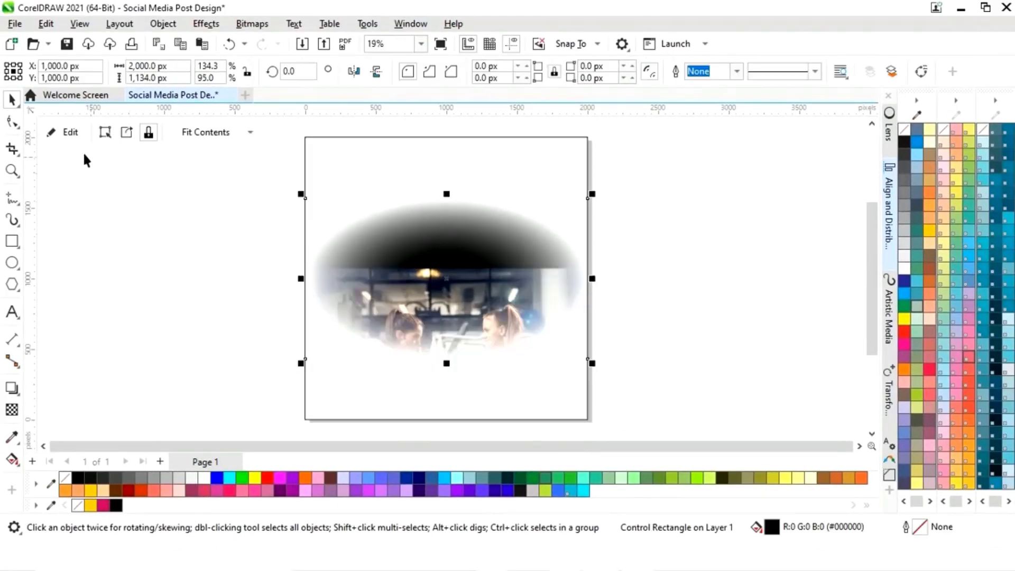
Step: Inside the frame, nudge the photo up and stretch it to the page's right edge
click(69, 132)
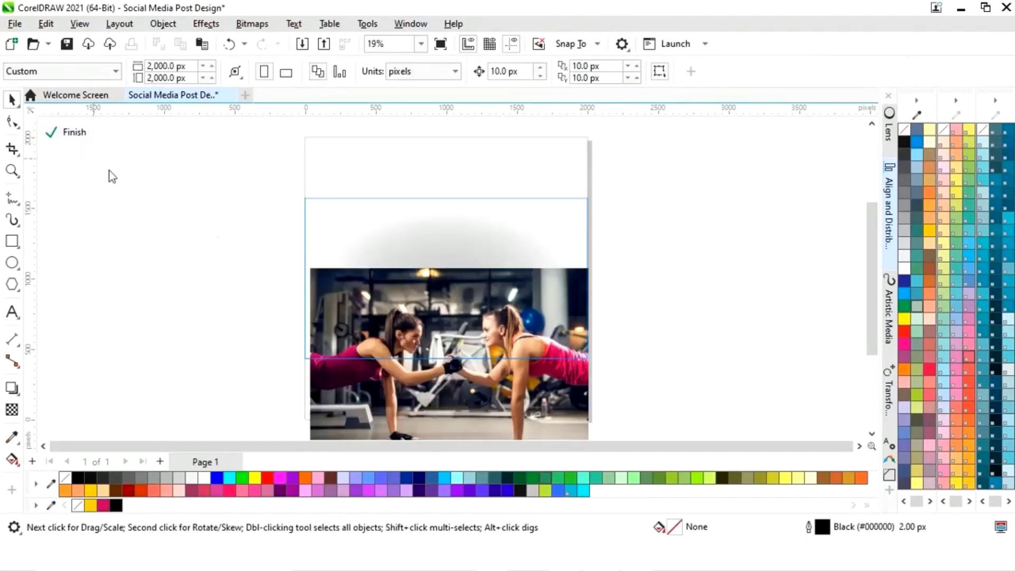
drag(457, 330, 440, 312)
drag(589, 277, 593, 274)
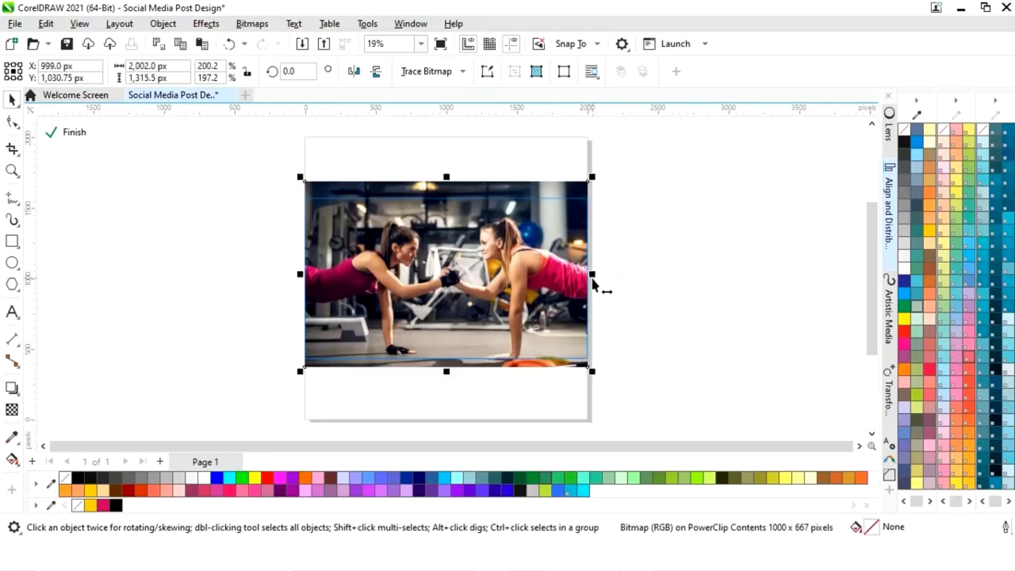
click(73, 133)
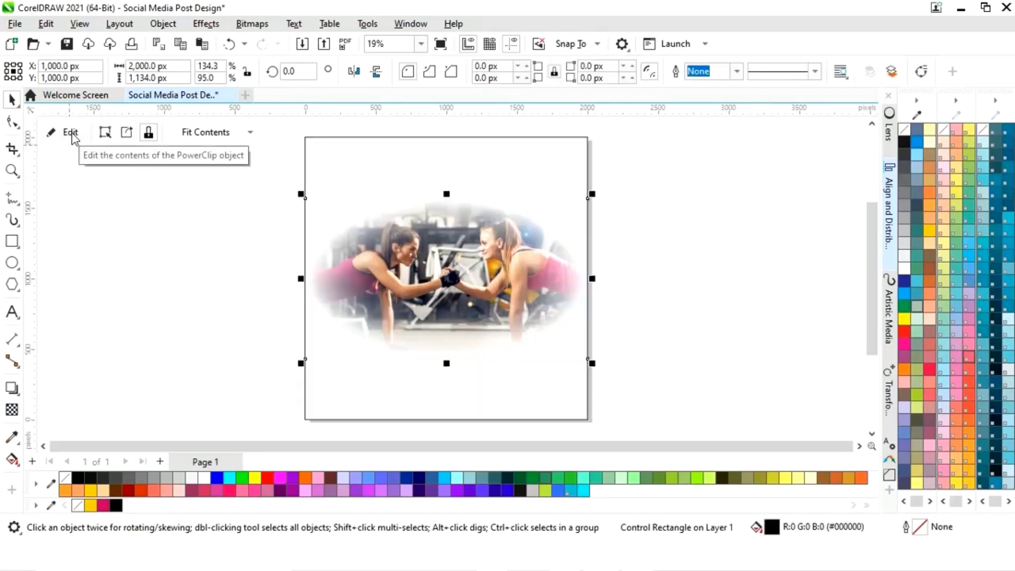
click(165, 289)
Step: Fill the page-sized background rectangle solid black
click(397, 385)
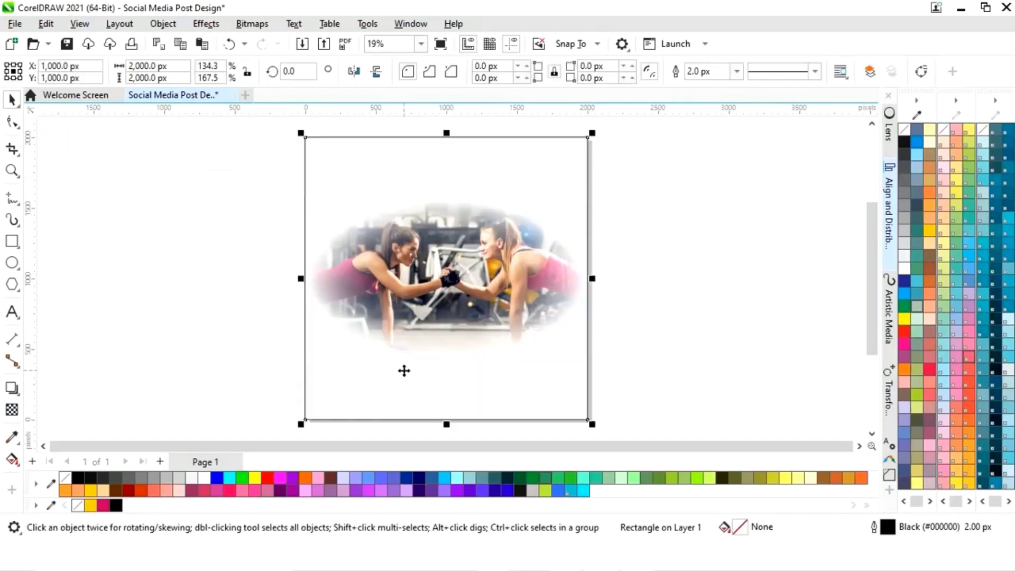
click(116, 506)
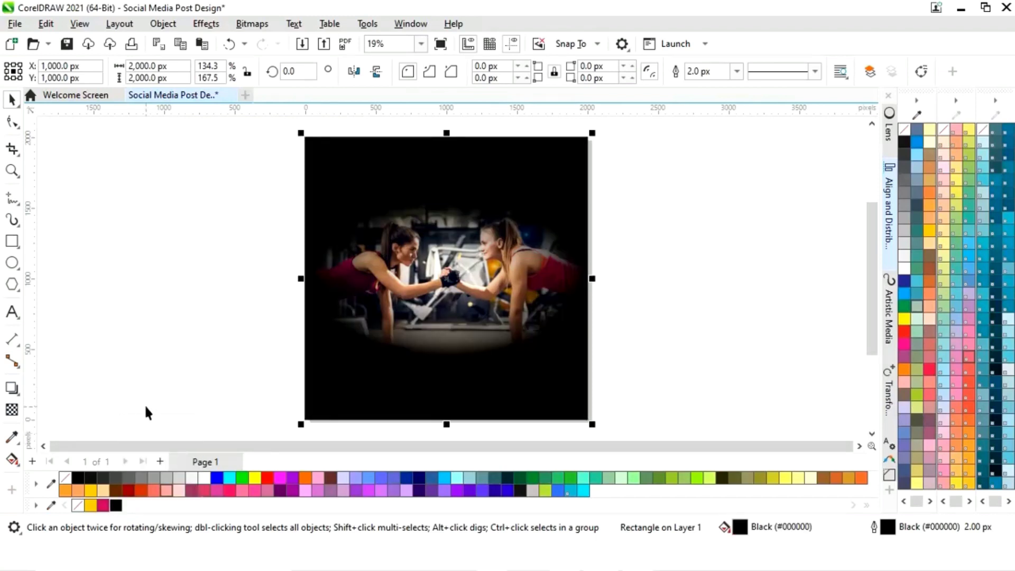
click(672, 360)
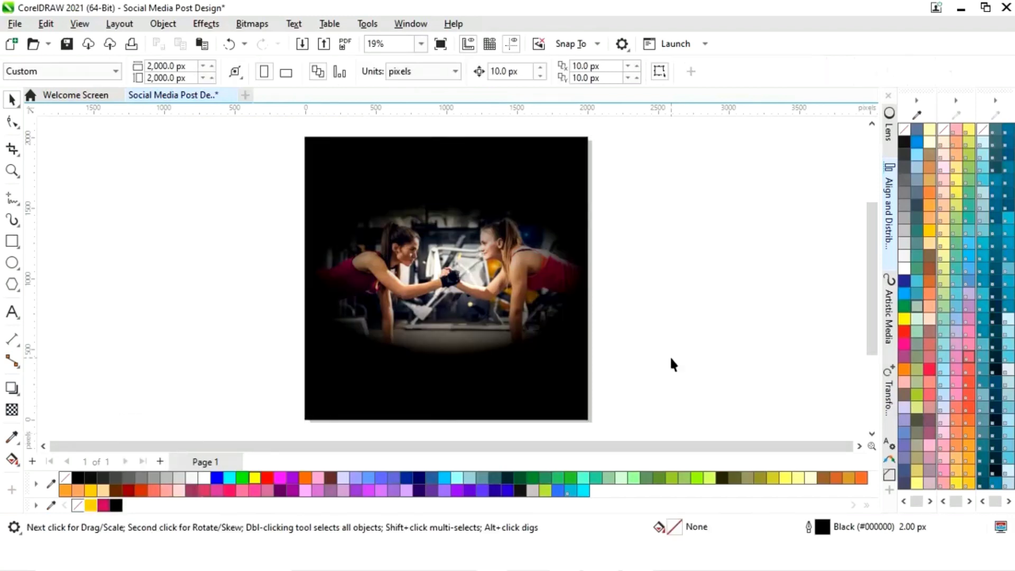
click(376, 166)
Step: Make a small bottom-right square copy with yellow outline, no fill, converted to curves
drag(302, 134, 409, 337)
right_click(88, 506)
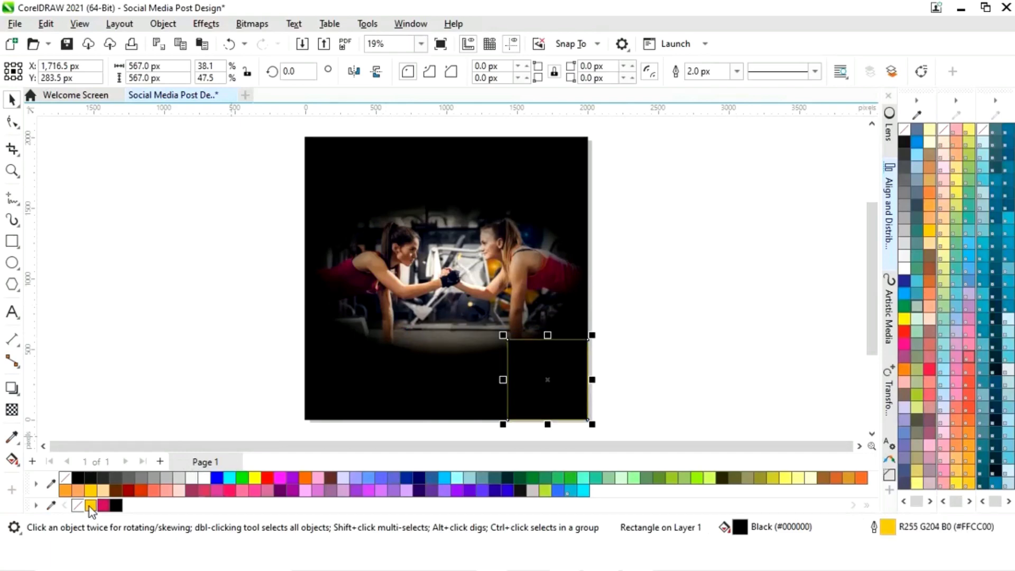
click(77, 506)
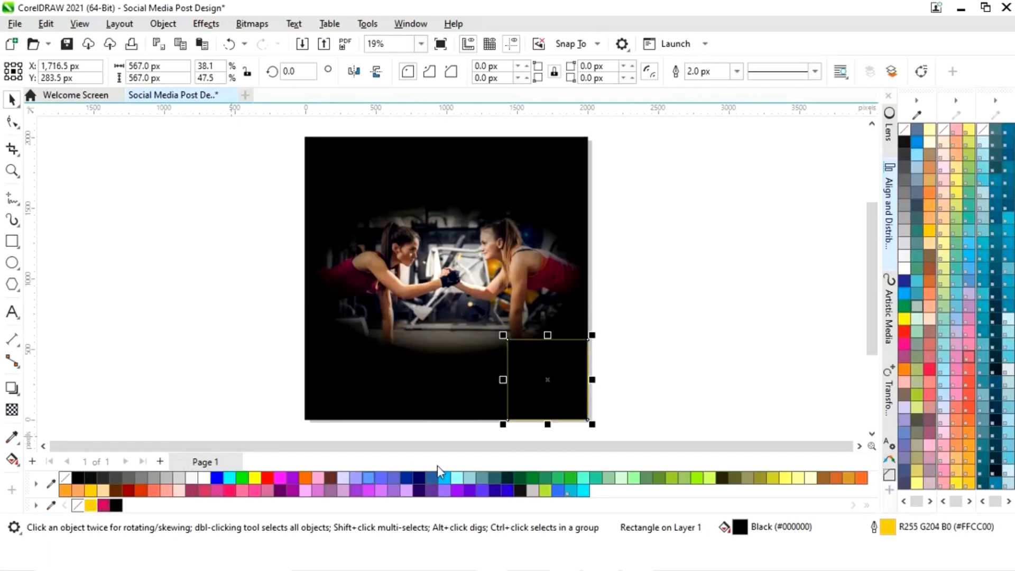
right_click(546, 393)
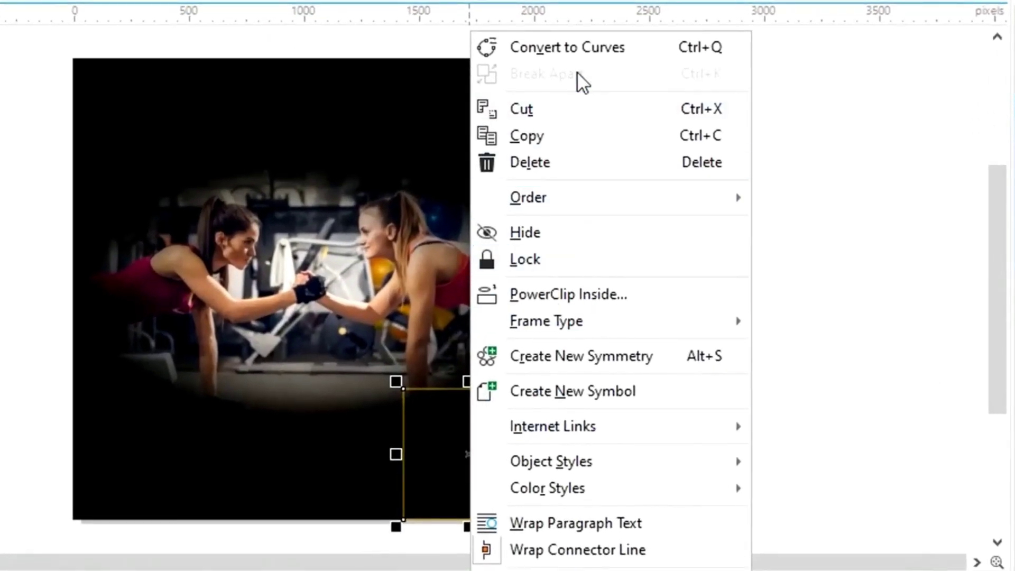
click(576, 51)
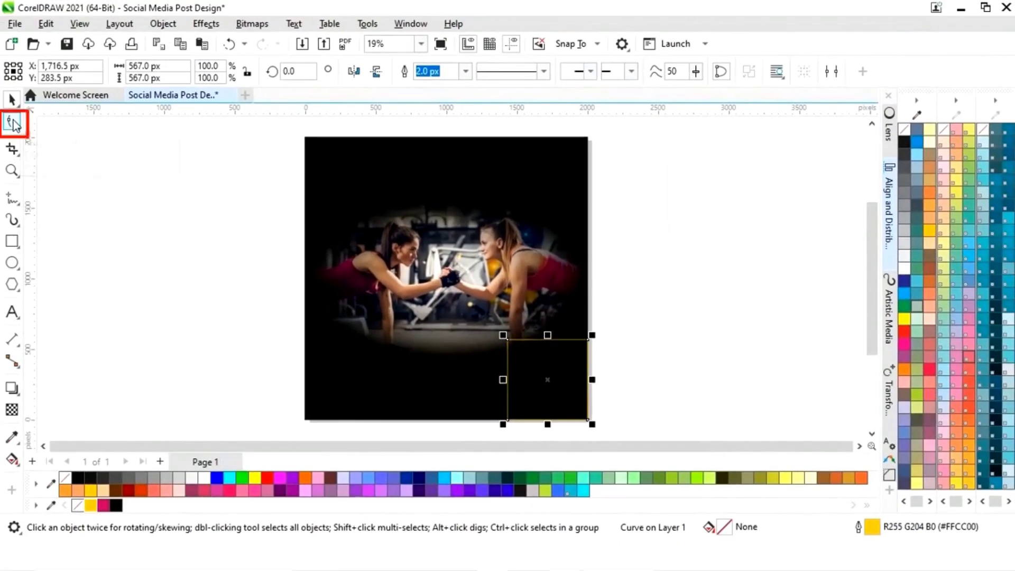
Step: Reshape the square's nodes: bottom-left to page corner, top-left deleted, top-right raised
click(13, 122)
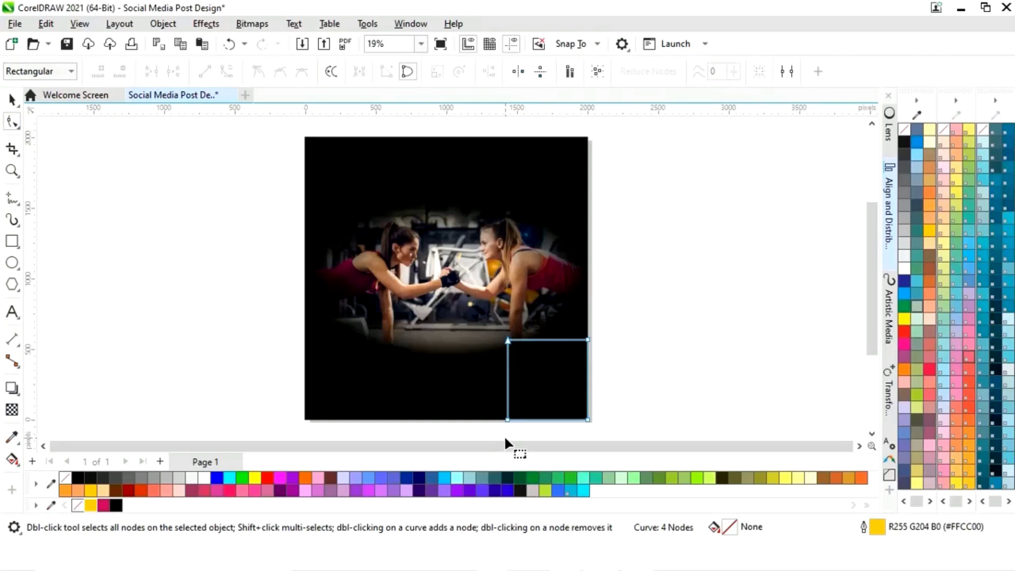
click(508, 420)
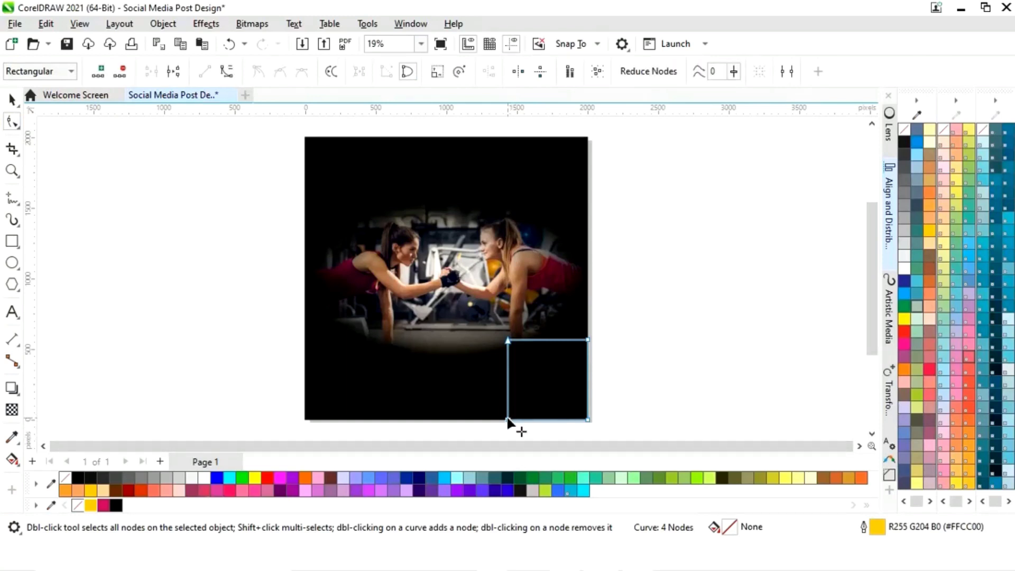
drag(508, 421, 307, 421)
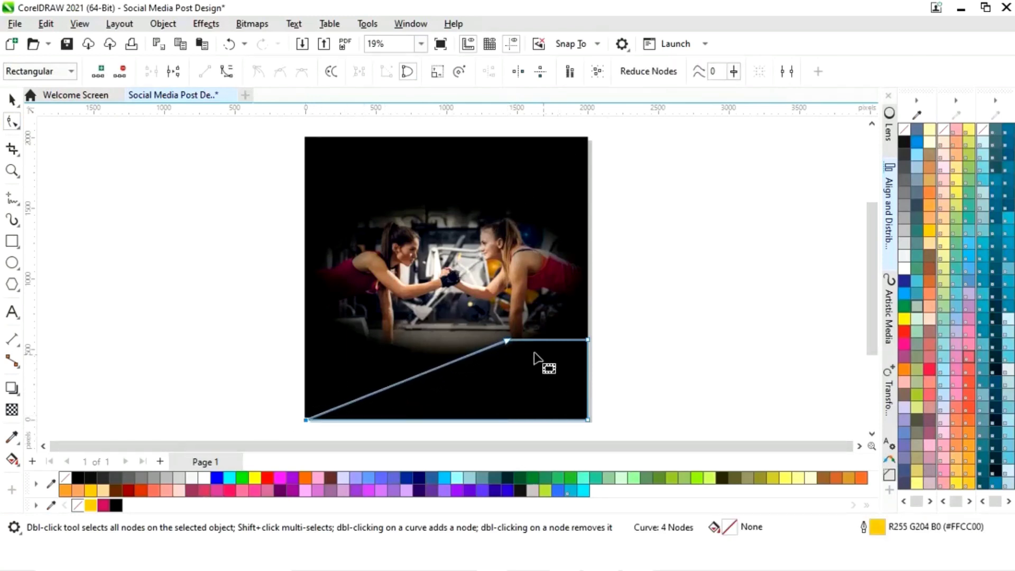
double_click(506, 341)
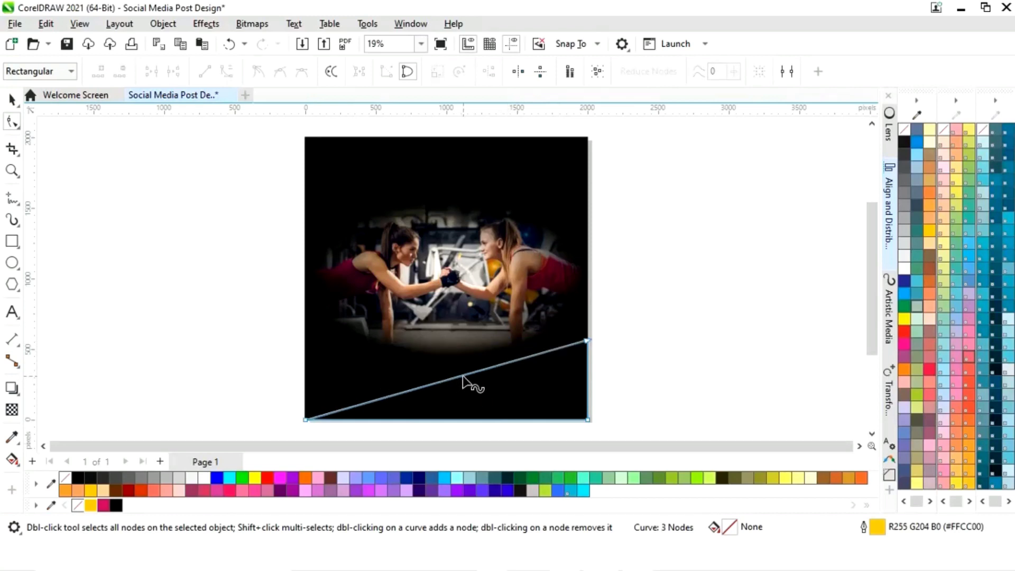
drag(588, 341, 589, 312)
Step: Bend the diagonal edge into a curve, fill the swoosh yellow and remove its outline
click(462, 359)
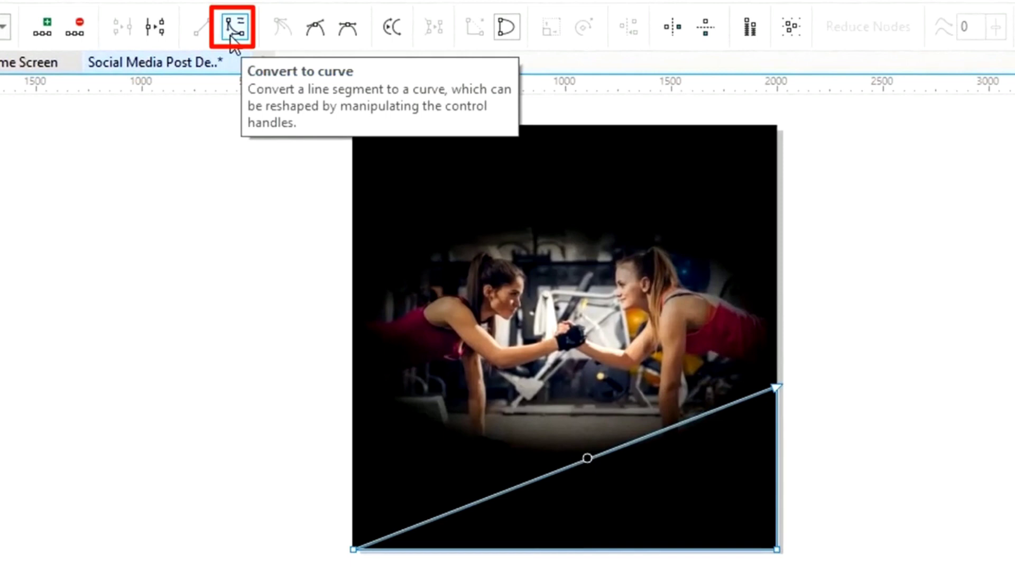
click(233, 41)
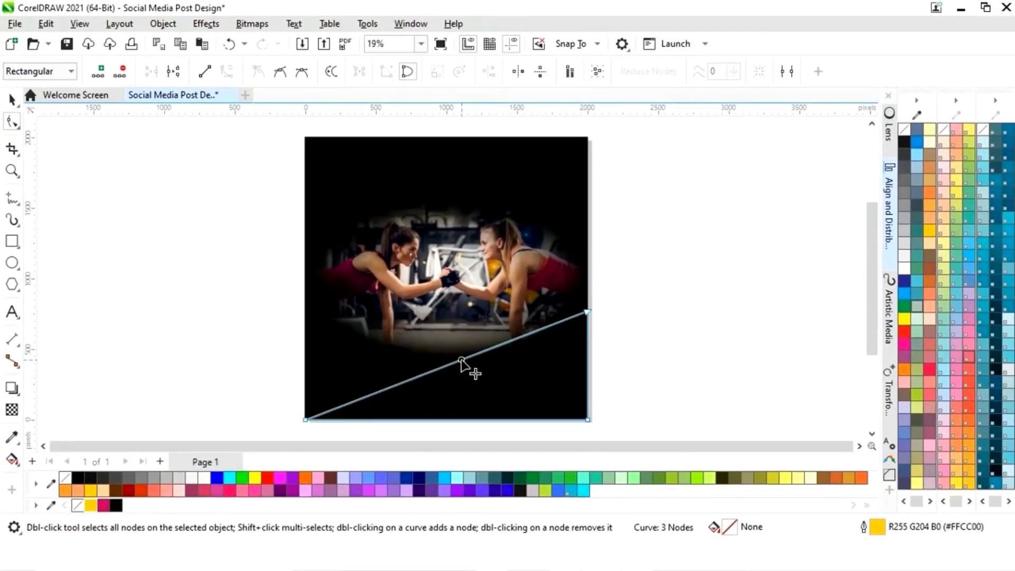
drag(461, 360, 516, 380)
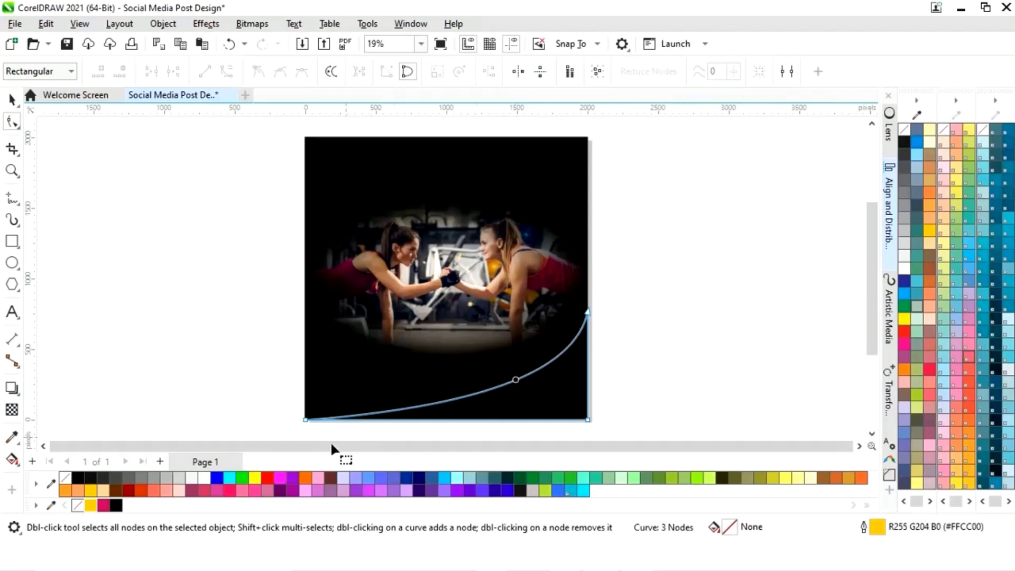
click(91, 505)
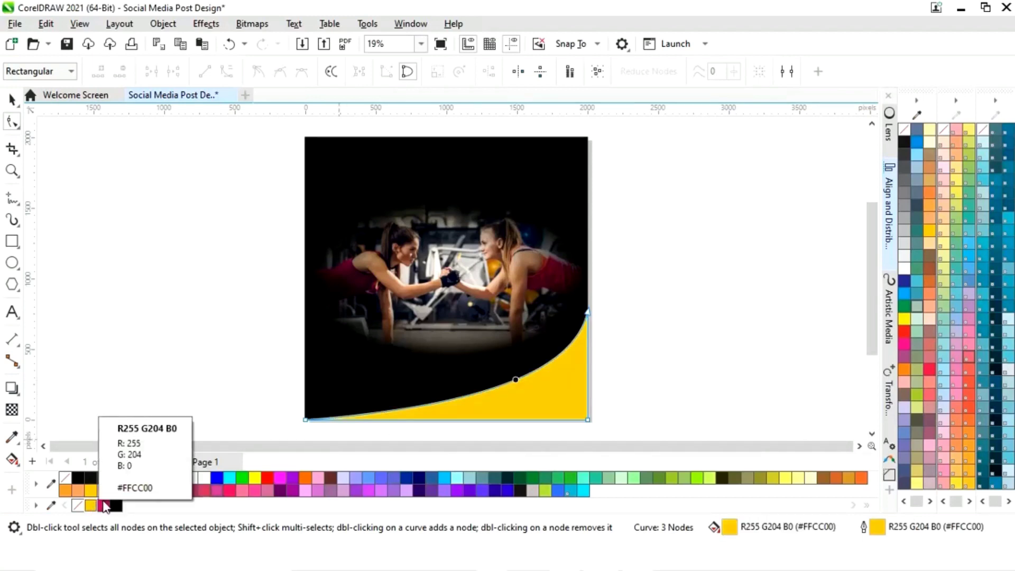
key(space)
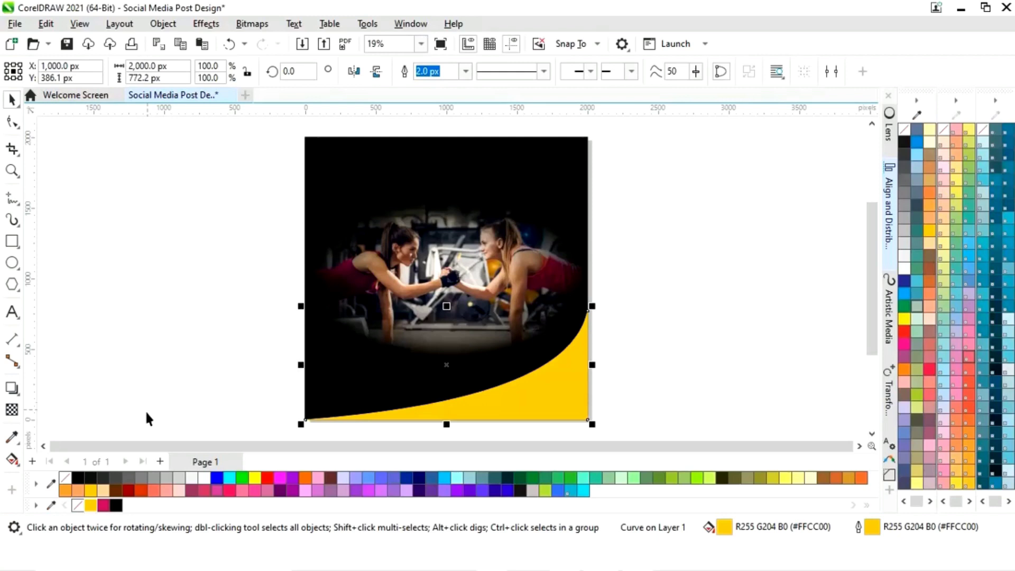
right_click(65, 478)
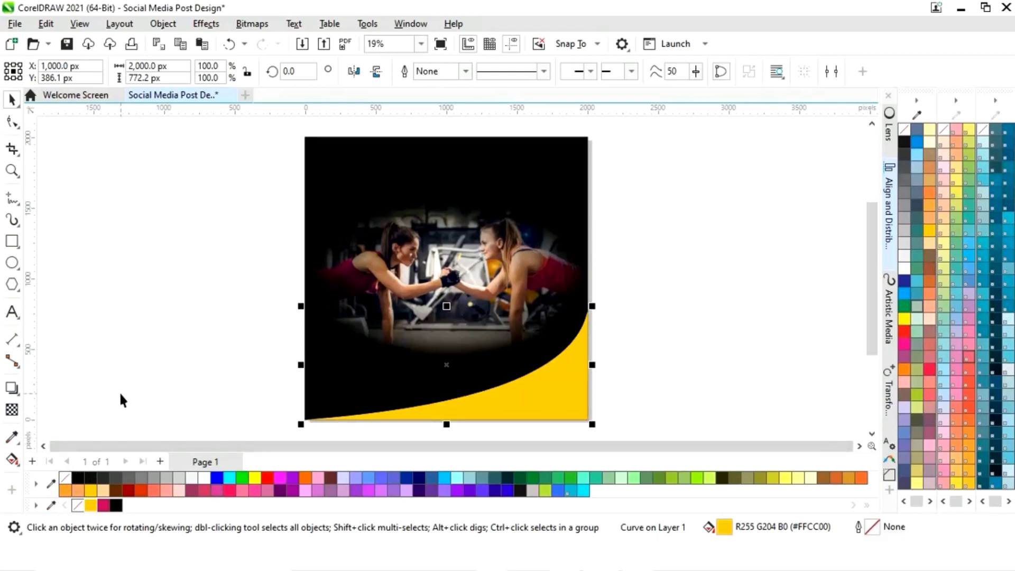
click(119, 392)
Step: Resize the gym photo inside its PowerClip frame to 2,289.64 × 1,504.5 px (229%)
click(577, 264)
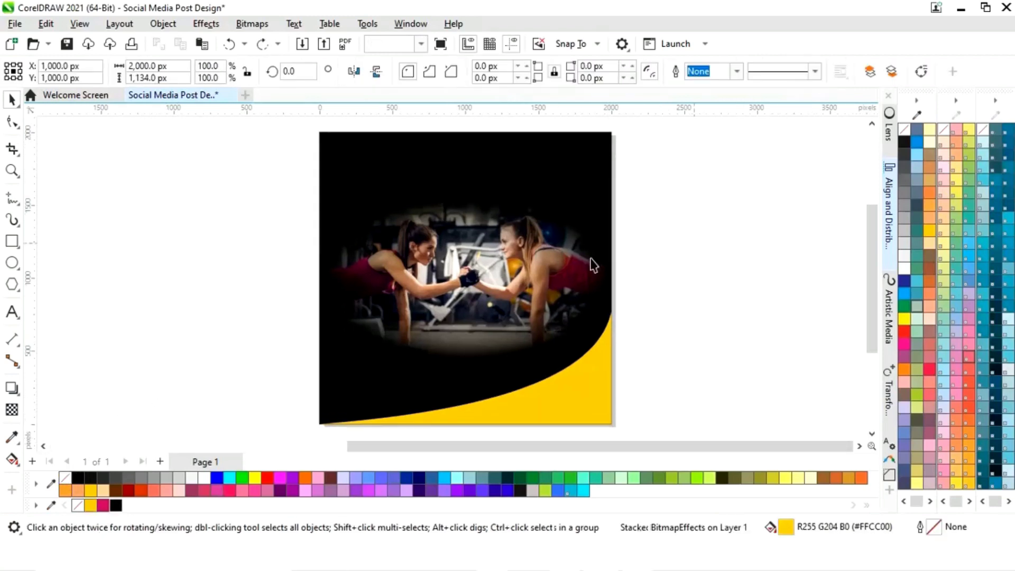
click(71, 133)
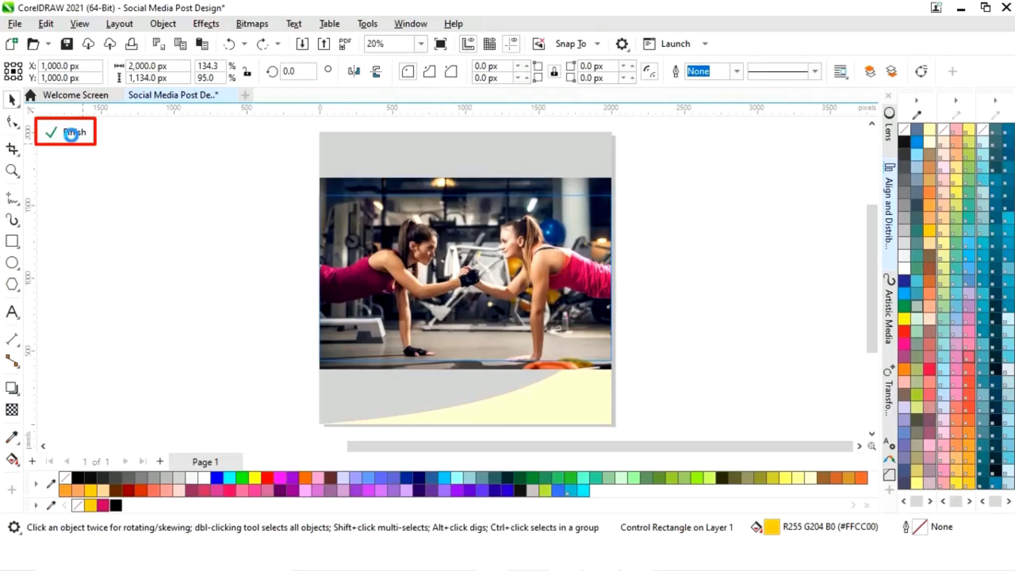
click(531, 256)
drag(613, 176, 641, 164)
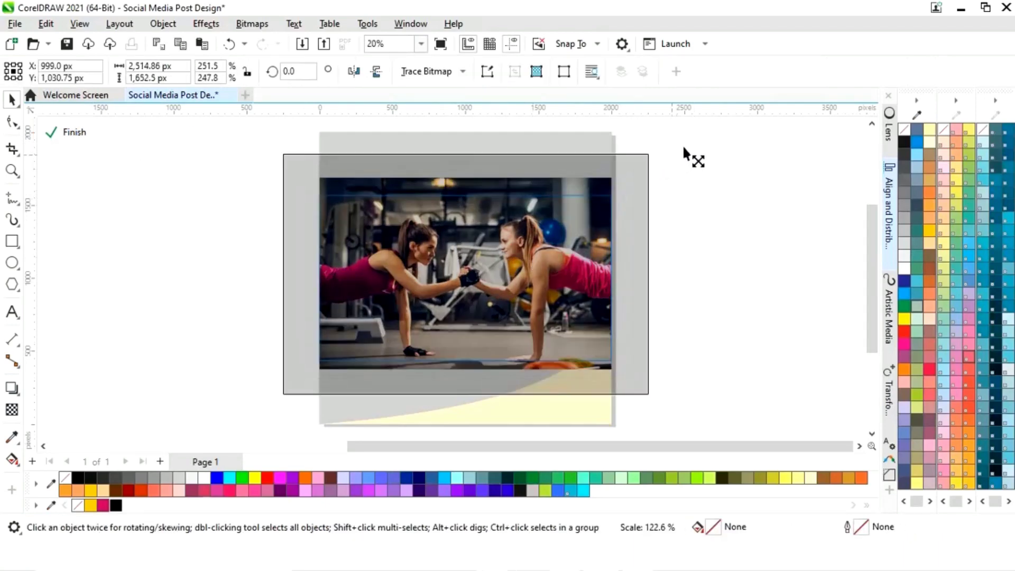
drag(684, 148, 643, 160)
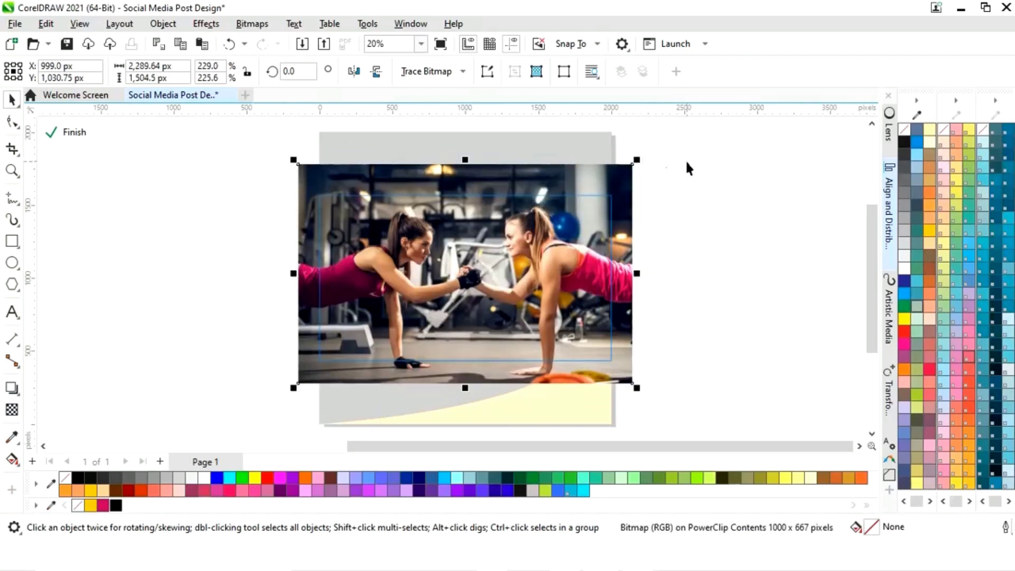
click(74, 134)
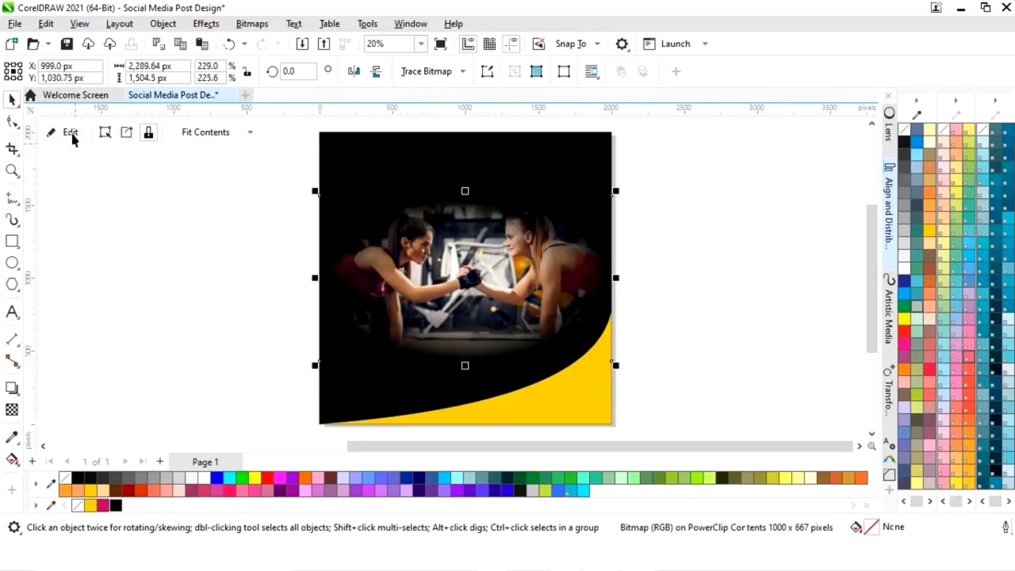
click(145, 256)
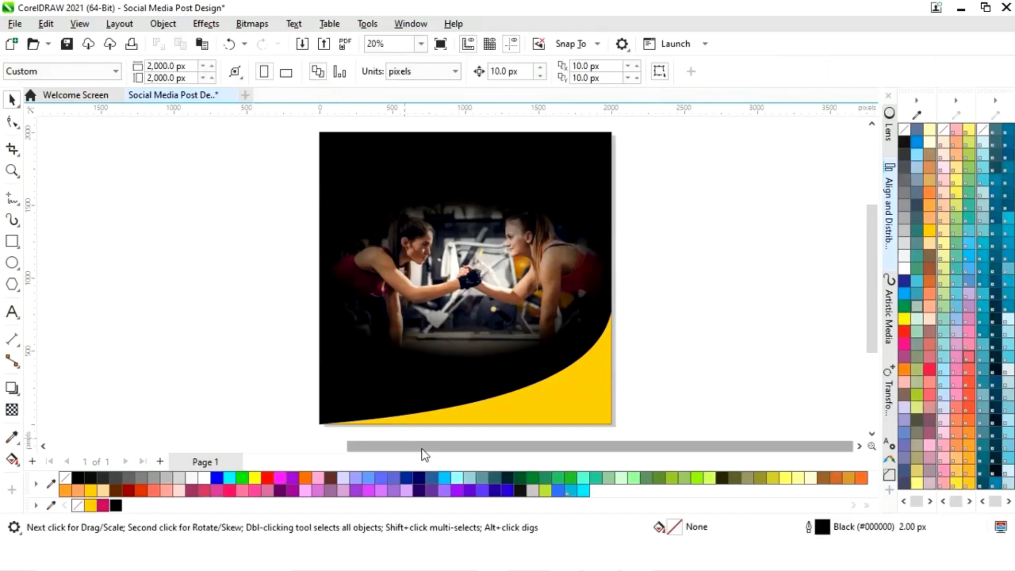
drag(424, 455, 153, 456)
Step: Move the promo text objects up against the page's left edge and zoom in on them
scroll(126, 428, down, 2)
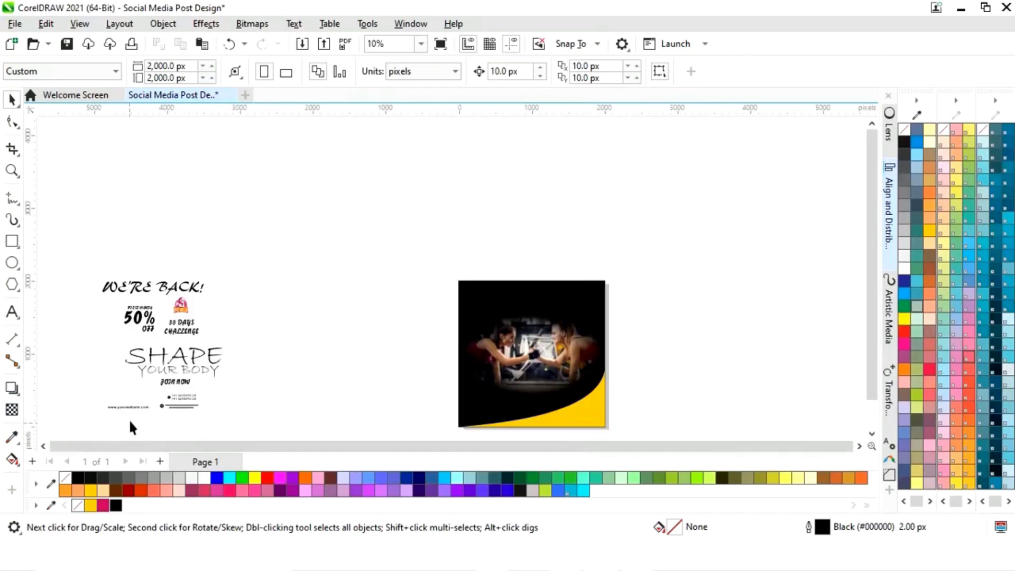
drag(245, 427, 246, 427)
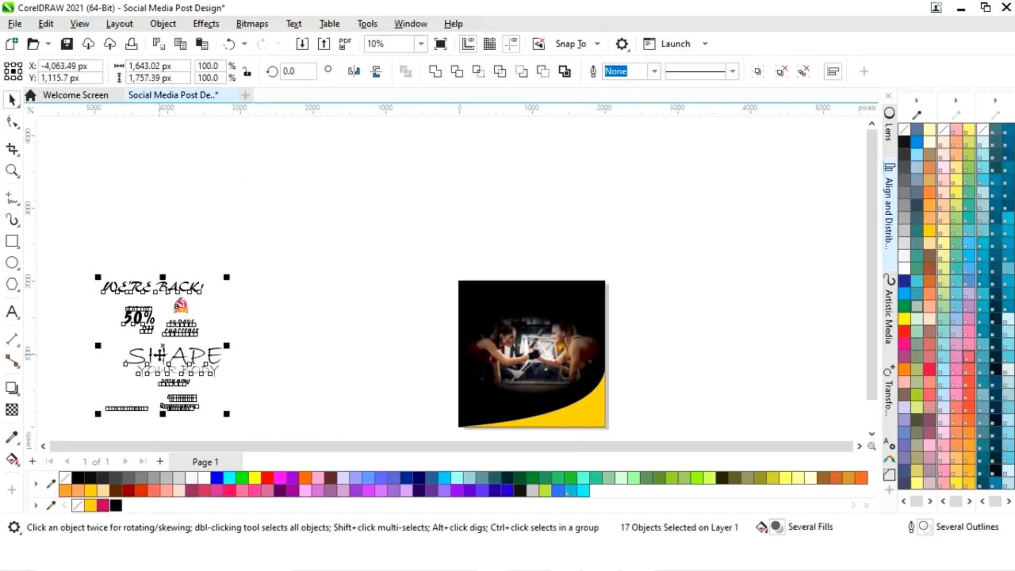
drag(160, 348, 392, 355)
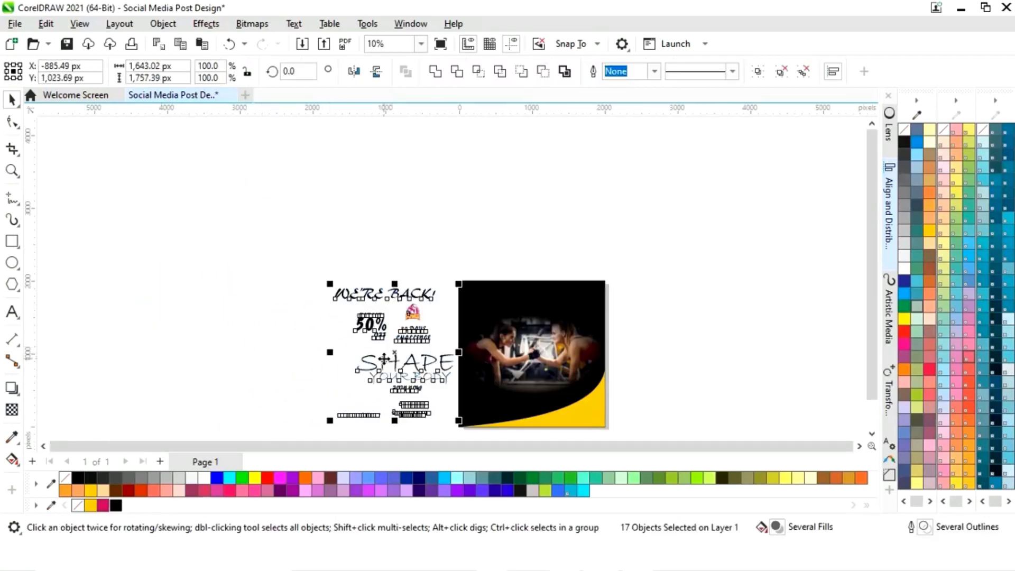
key(z)
drag(321, 252, 634, 426)
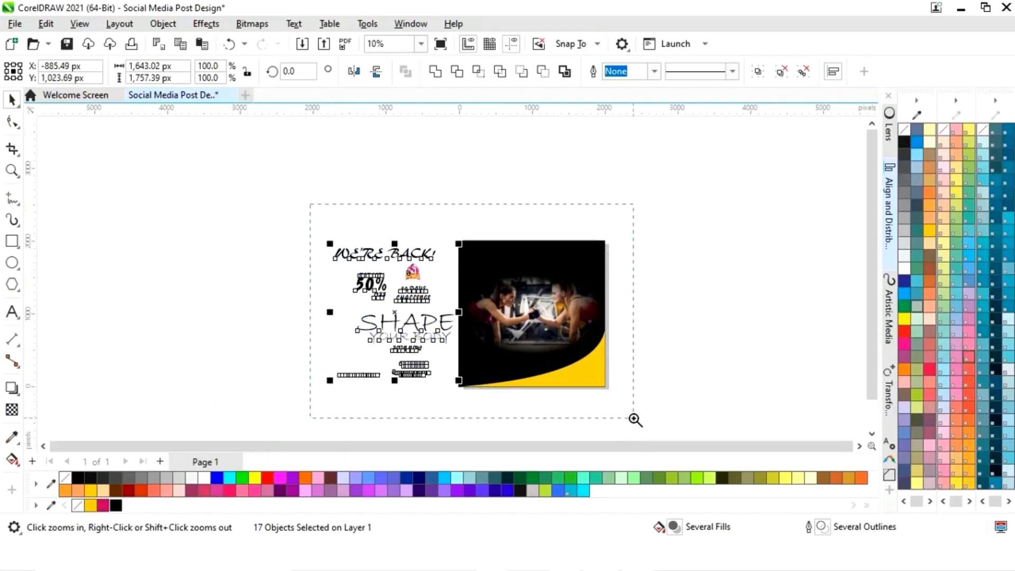
key(space)
key(Escape)
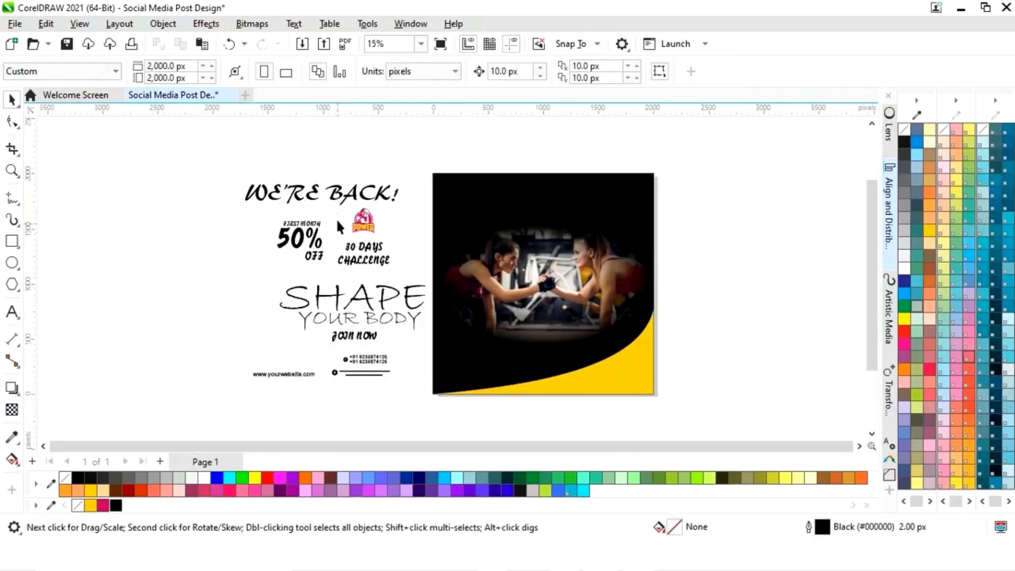
Step: Place the WE'RE BACK! heading across the top of the black panel in white
click(335, 193)
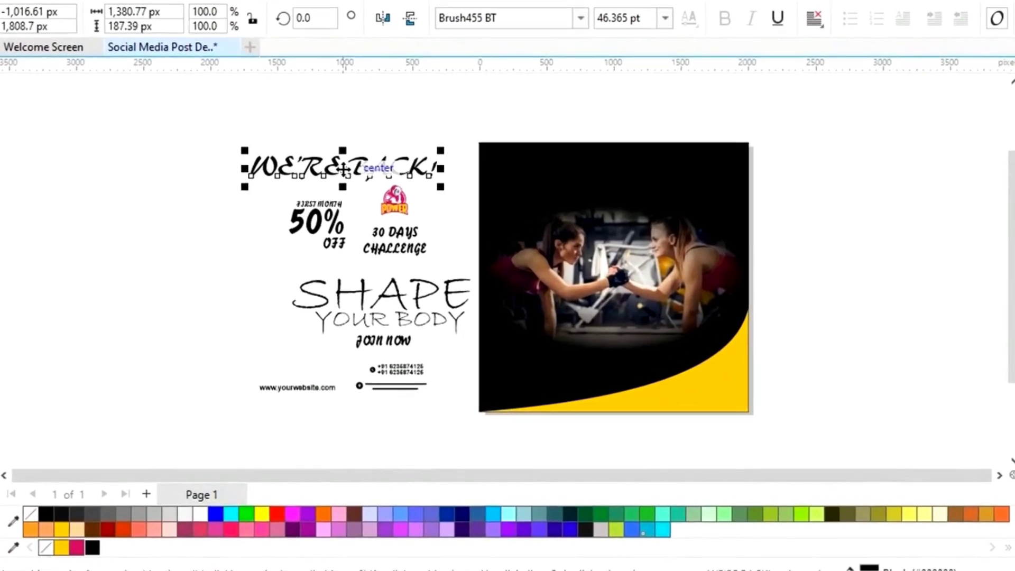
drag(324, 209, 498, 210)
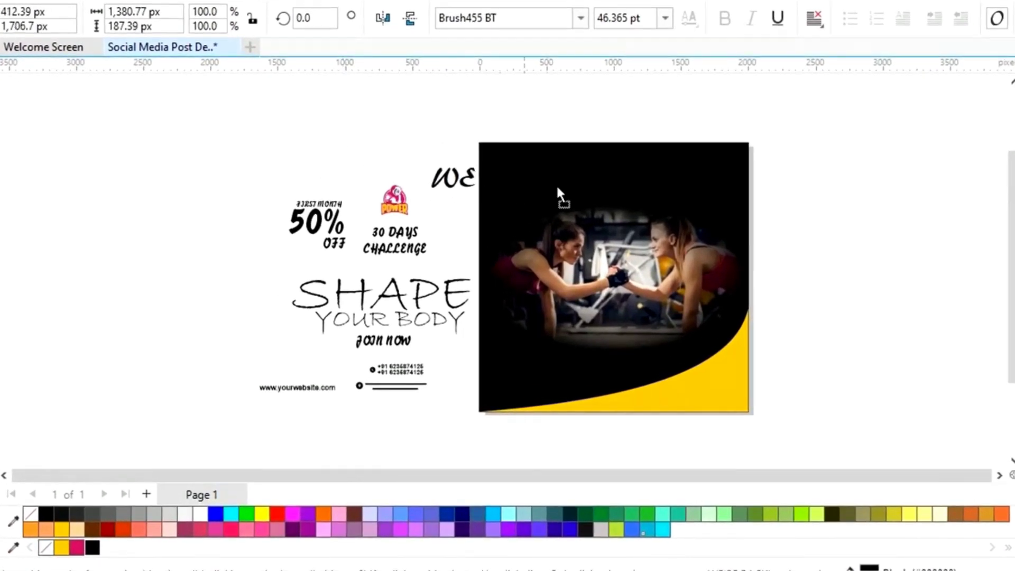
drag(557, 188, 641, 171)
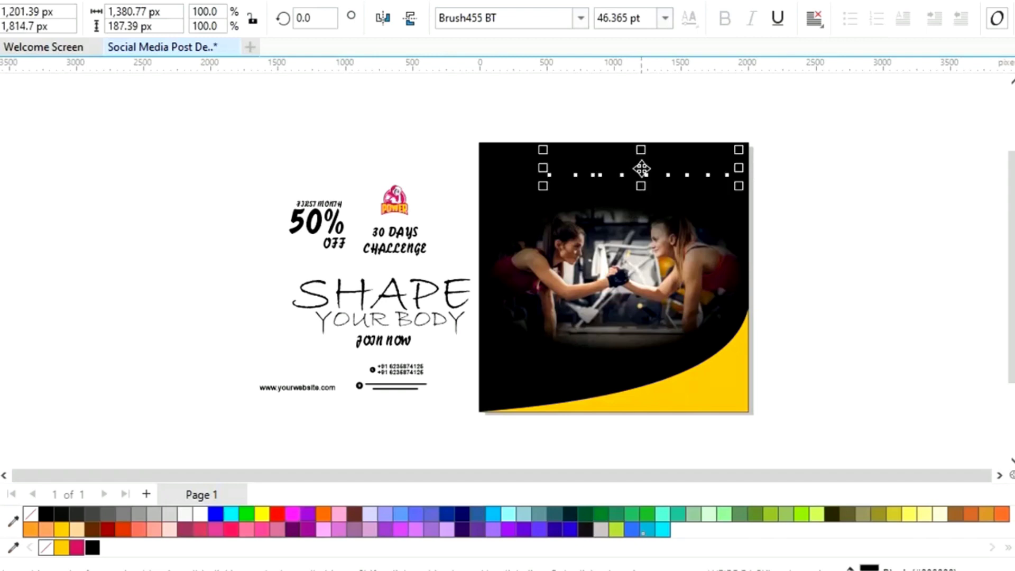
click(198, 515)
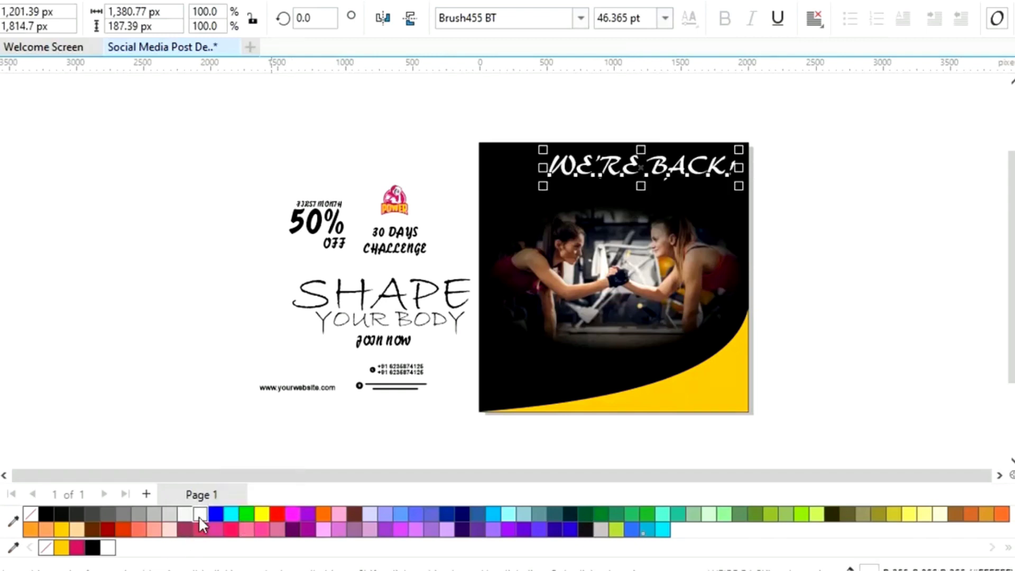
Step: Move the POWER logo into the black panel's top-left corner
click(145, 304)
drag(394, 200, 499, 167)
click(252, 183)
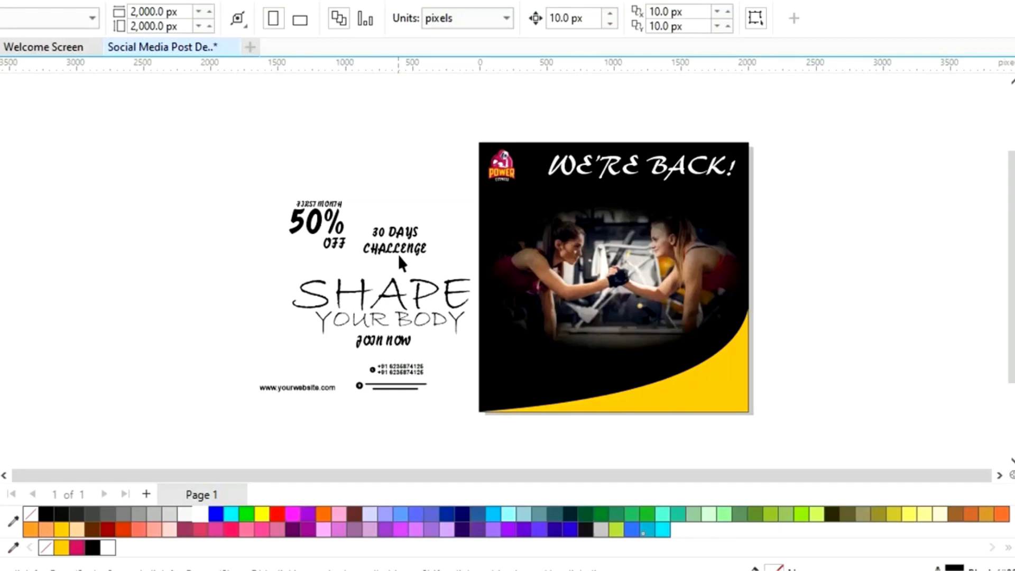
Step: Move SHAPE YOUR BODY onto the lower photo area and colour it pink
drag(480, 334, 476, 344)
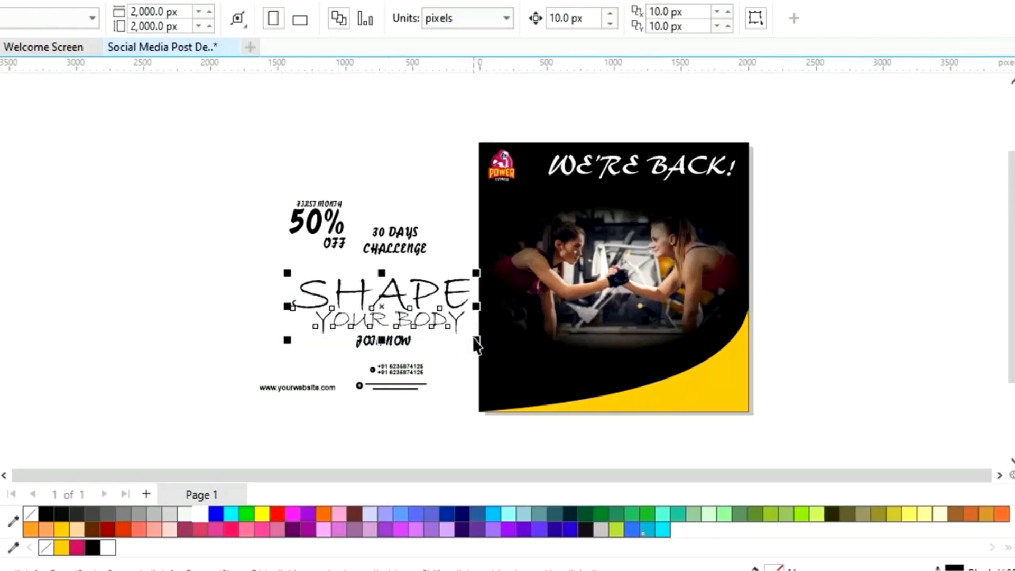
drag(372, 308, 608, 338)
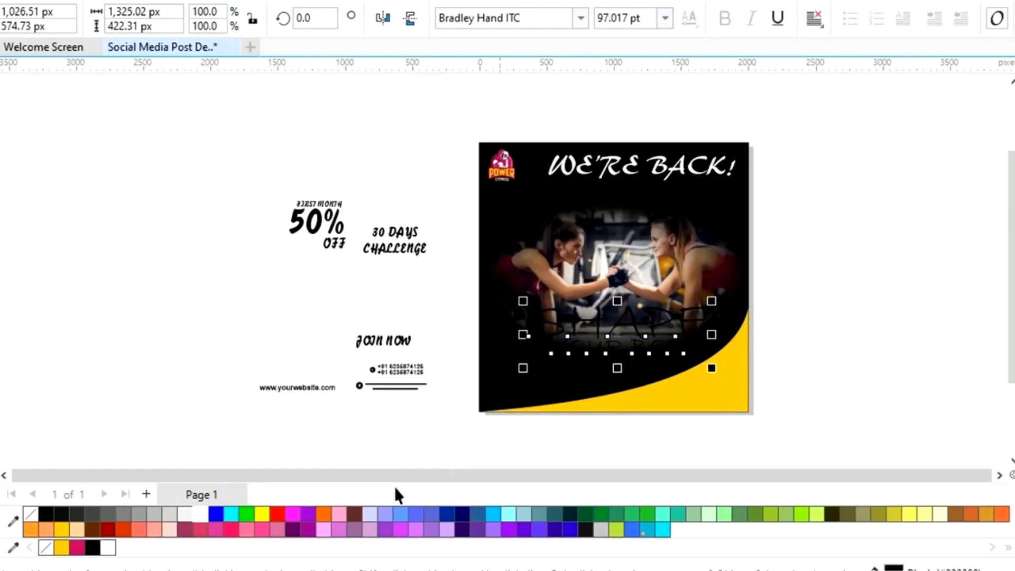
click(76, 549)
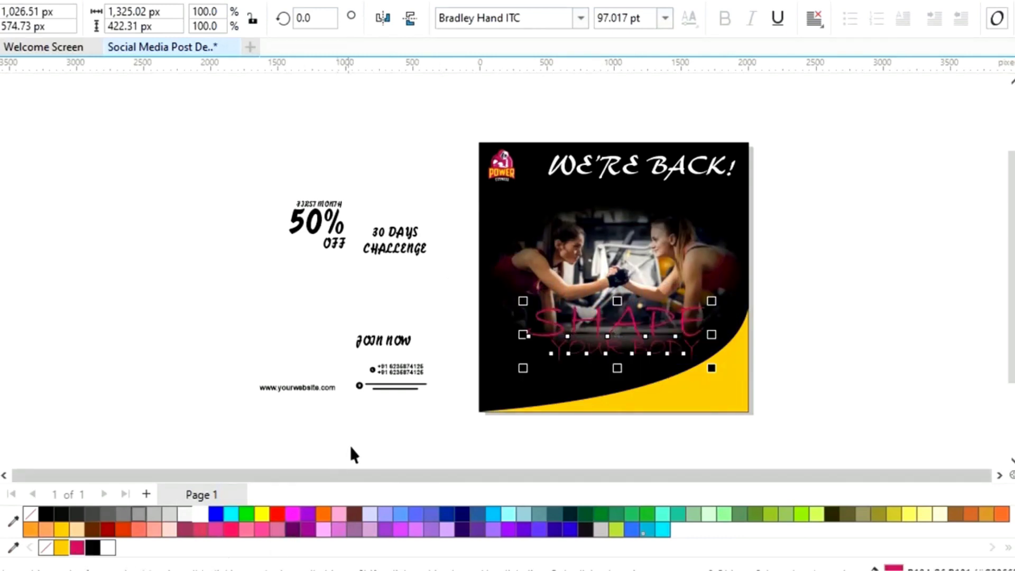
click(439, 433)
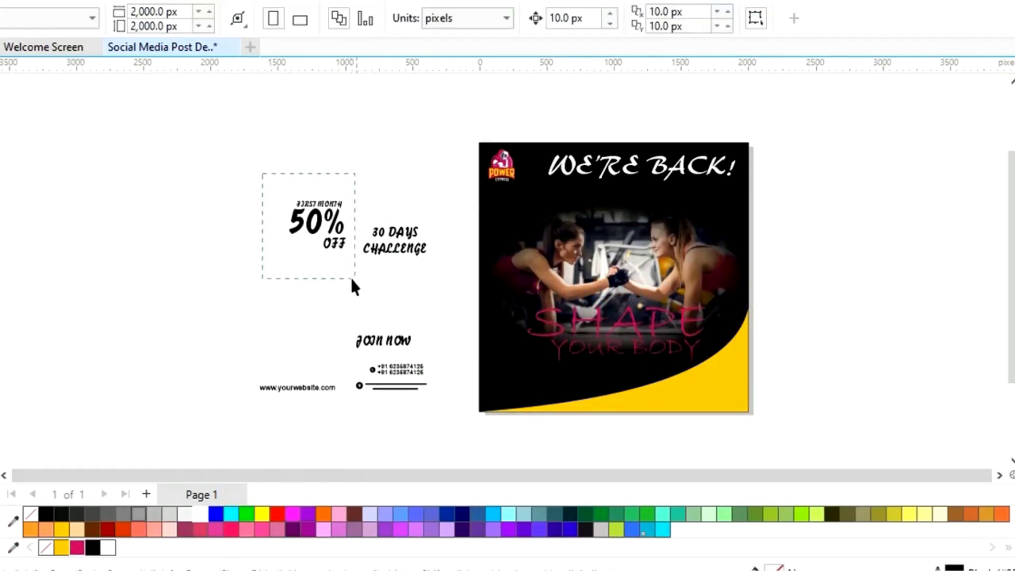
Step: Put FIRST MONTH 50% OFF in white at upper right and 30 DAYS CHALLENGE in yellow at left
drag(354, 279, 359, 278)
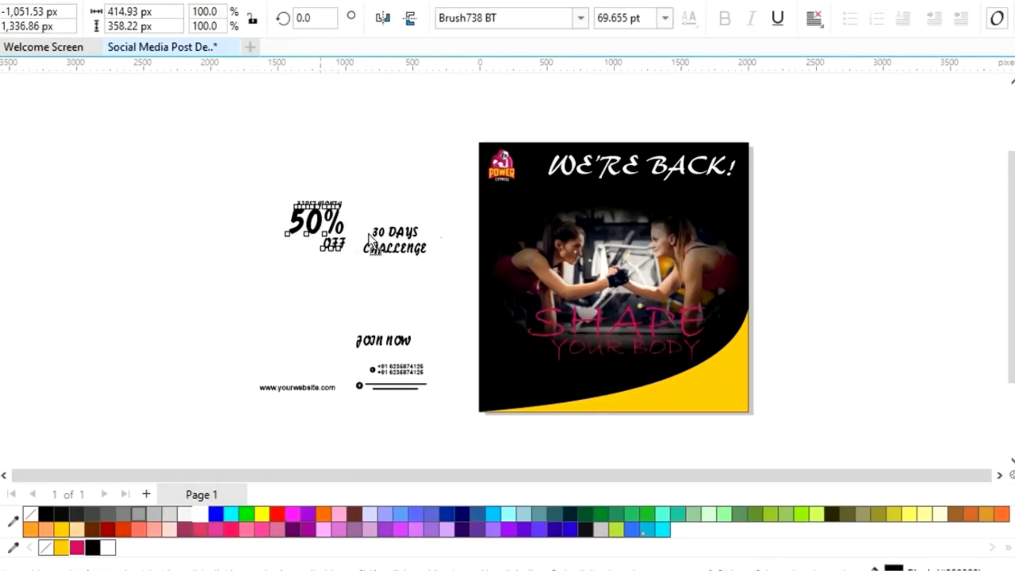
drag(370, 238, 710, 217)
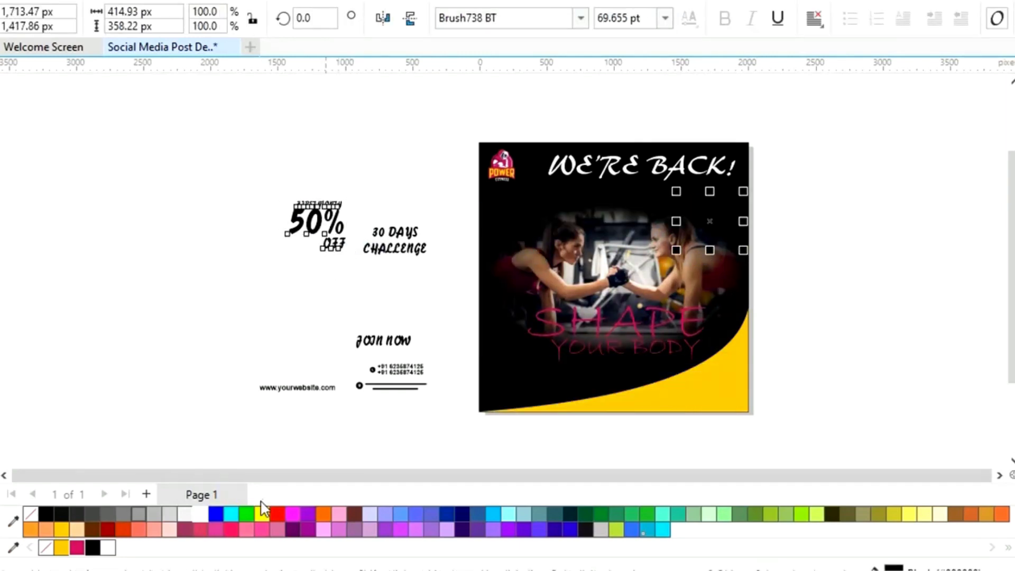
click(108, 548)
click(317, 299)
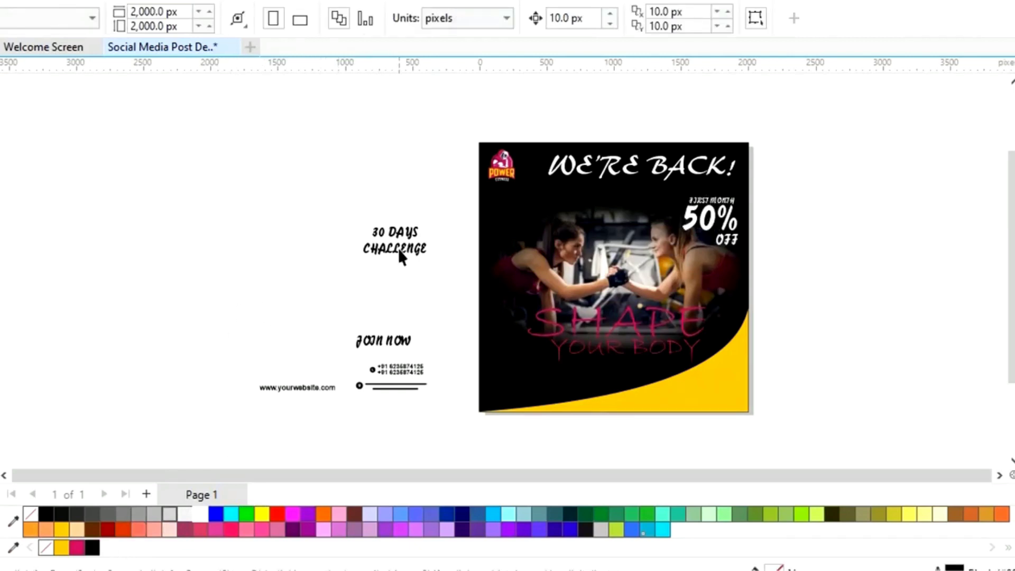
drag(398, 249, 525, 231)
click(61, 548)
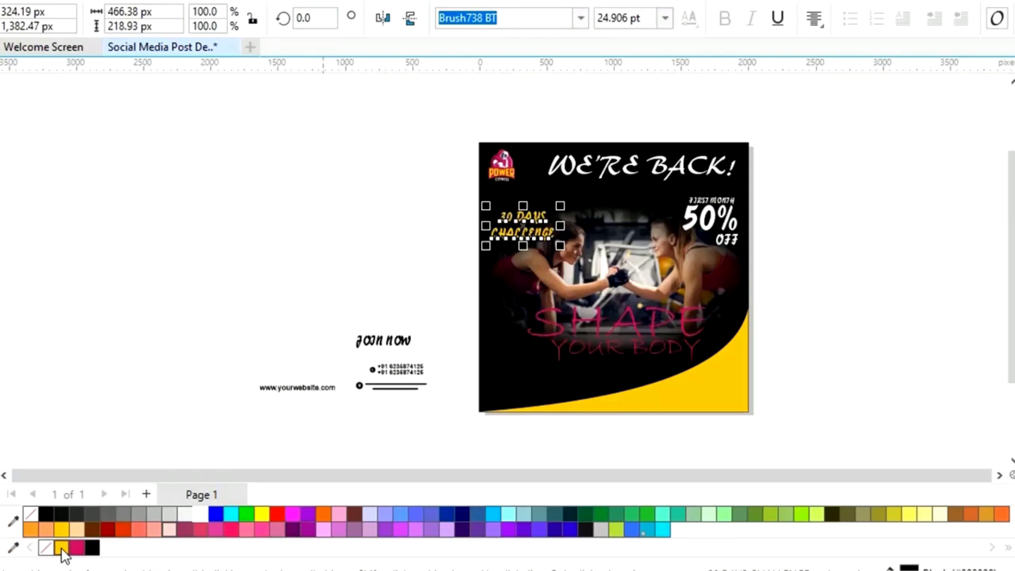
Step: Move JOIN NOW to the poster's lower left and make it white
click(204, 311)
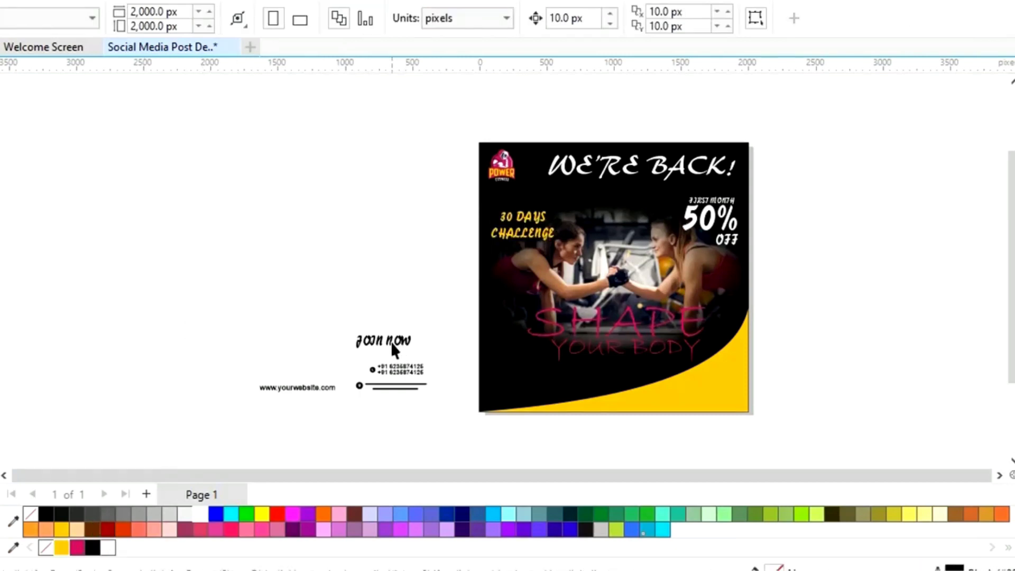
mouse_move(391, 346)
mouse_down()
mouse_move(535, 377)
mouse_move(532, 386)
mouse_up()
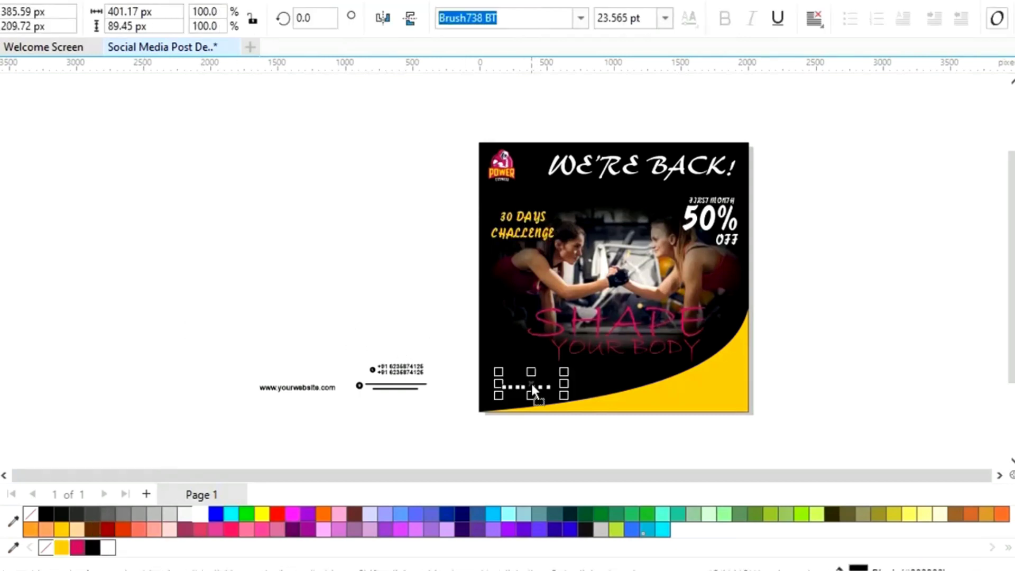
click(191, 517)
key(F4)
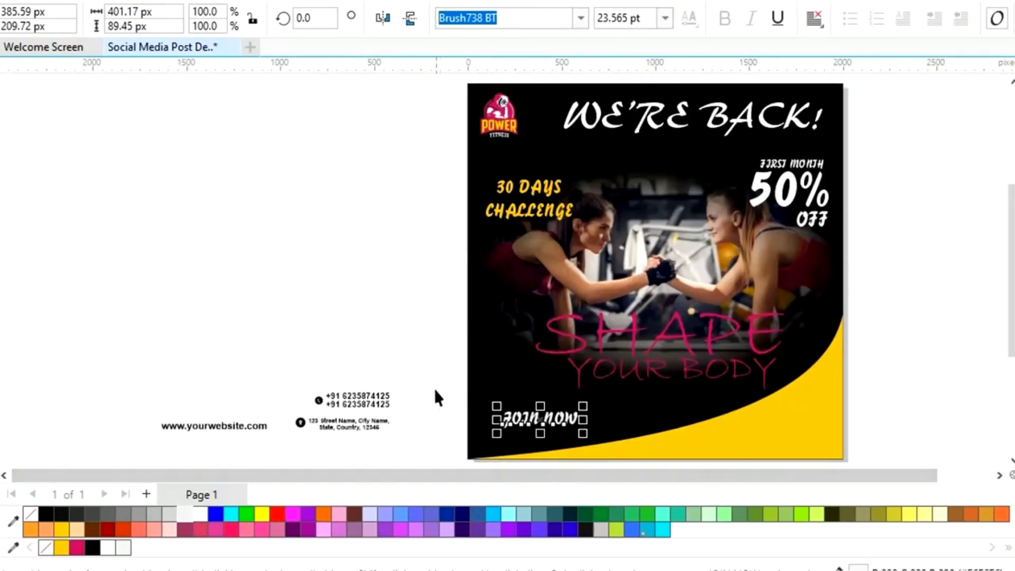
click(262, 445)
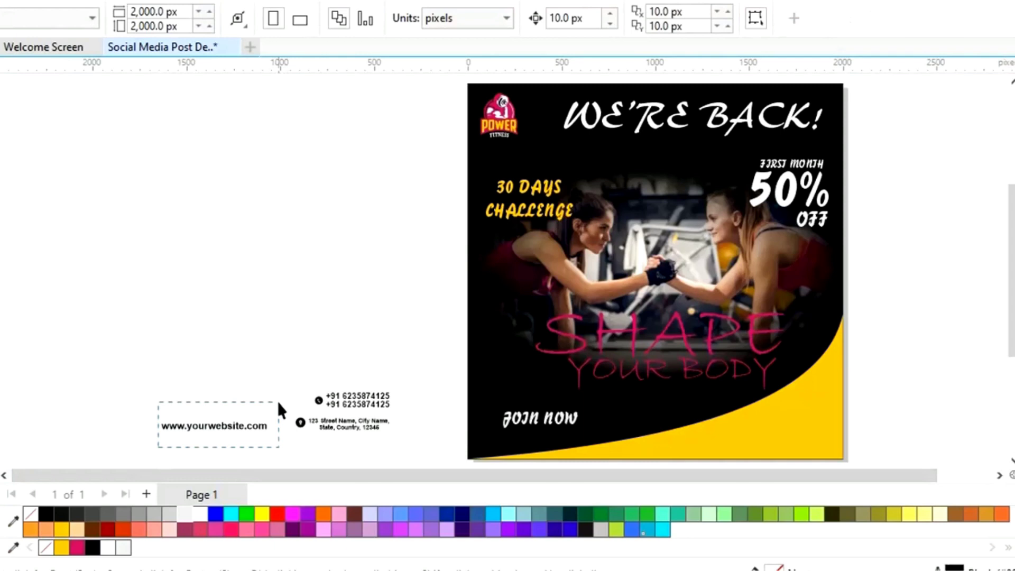
click(219, 443)
drag(213, 429, 650, 427)
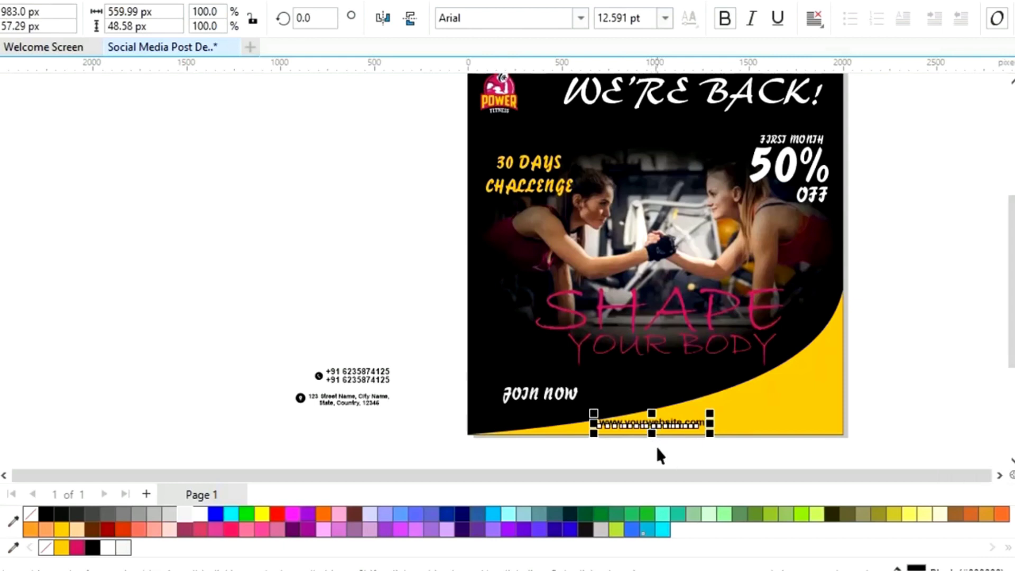
key(Down)
key(Down)
Step: Move the contact details to the poster's bottom right and shift 30 DAYS CHALLENGE up
drag(264, 363, 391, 417)
drag(352, 389, 779, 414)
click(870, 413)
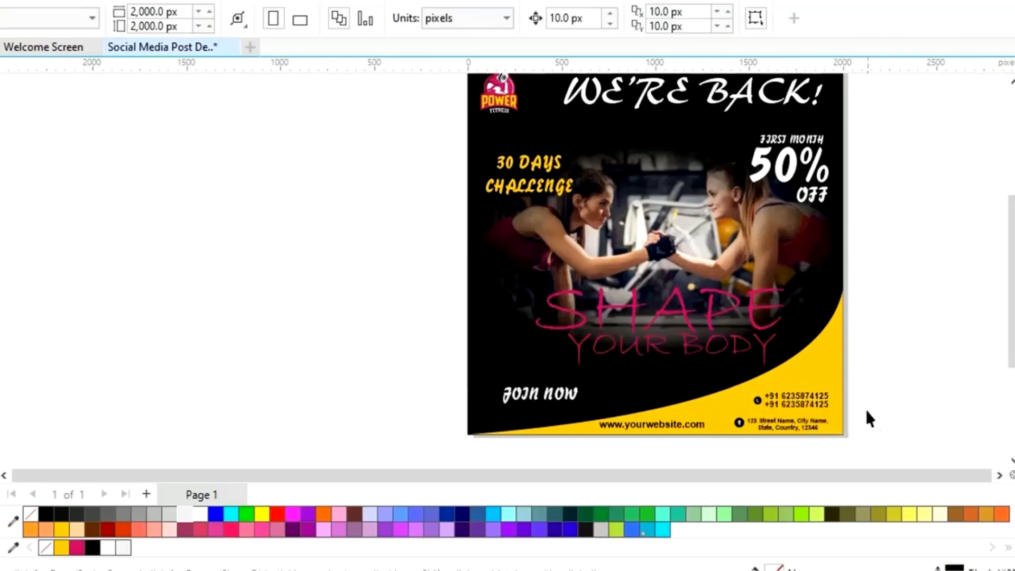
key(shift+F4)
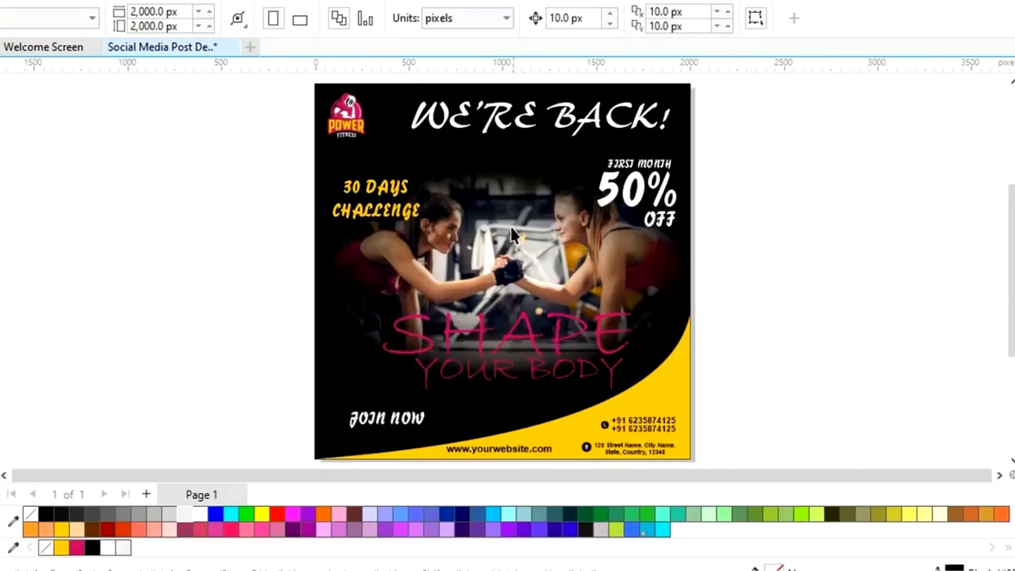
click(402, 221)
drag(375, 201, 366, 178)
Step: Colour the 50% text yellow and give YOUR BODY a yellow outline
click(802, 177)
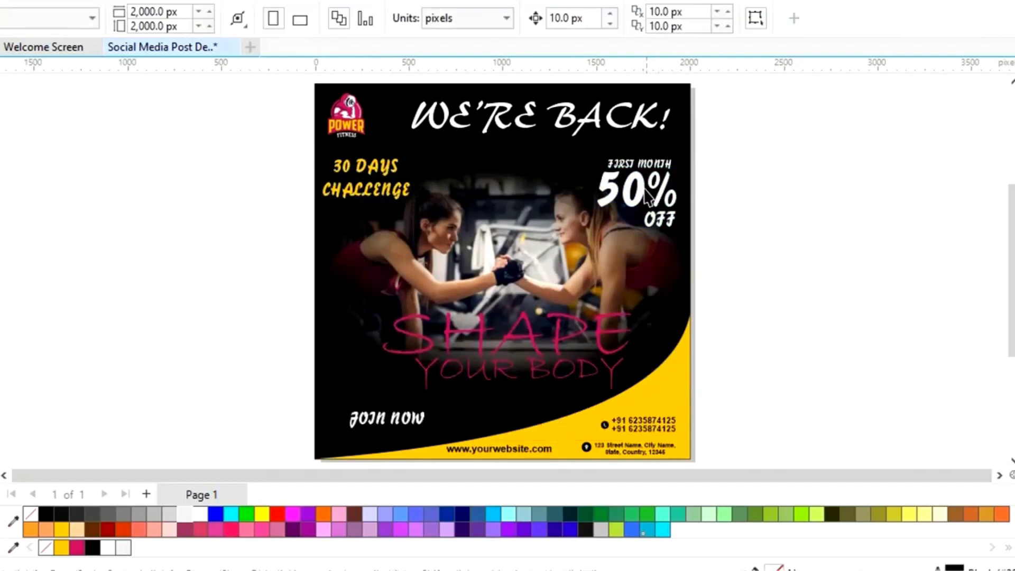
click(679, 194)
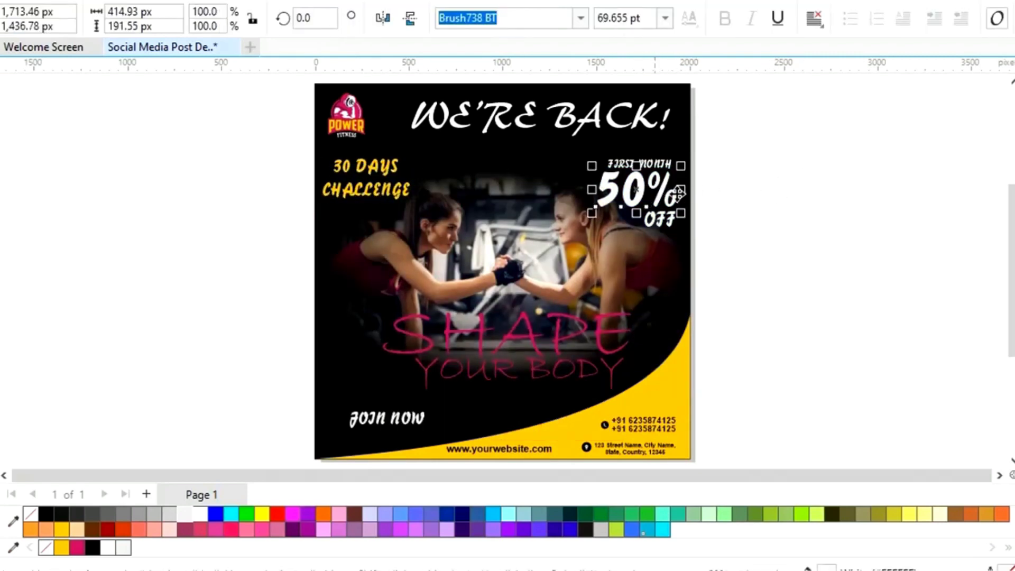
click(61, 549)
click(703, 216)
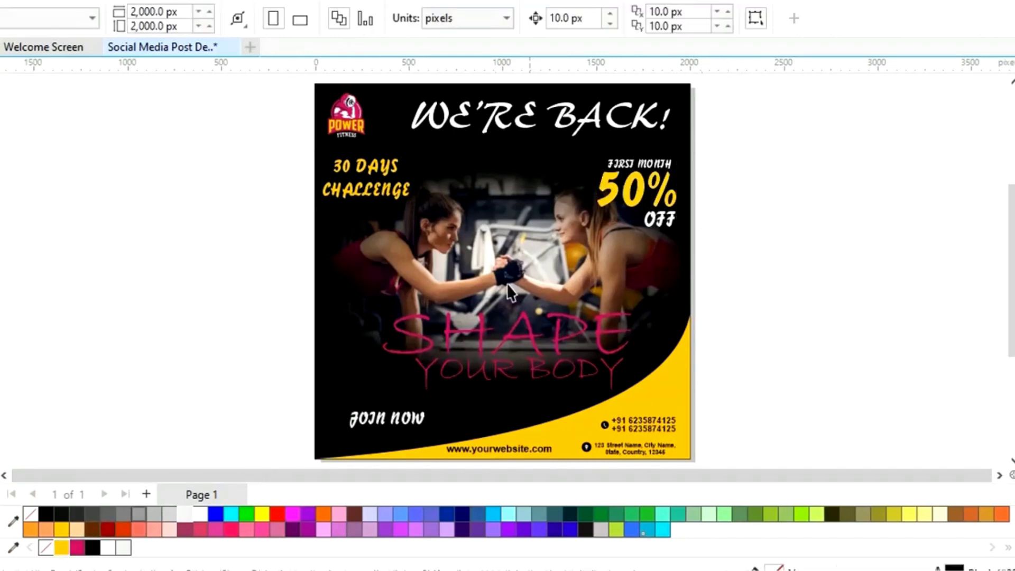
click(493, 374)
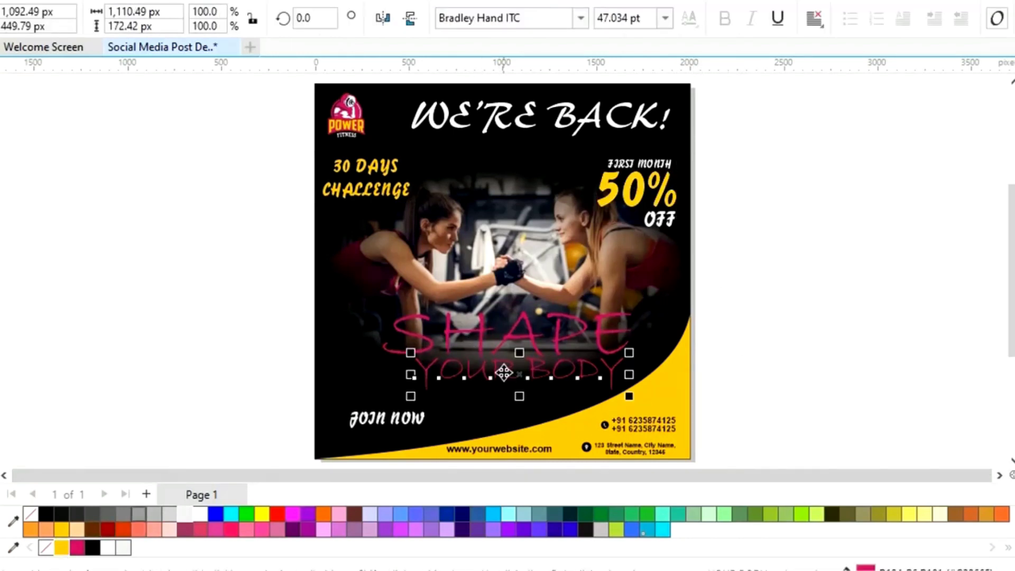
right_click(61, 548)
Step: Move FIRST MONTH 50% OFF up and right, then select it together with 30 DAYS CHALLENGE
click(761, 300)
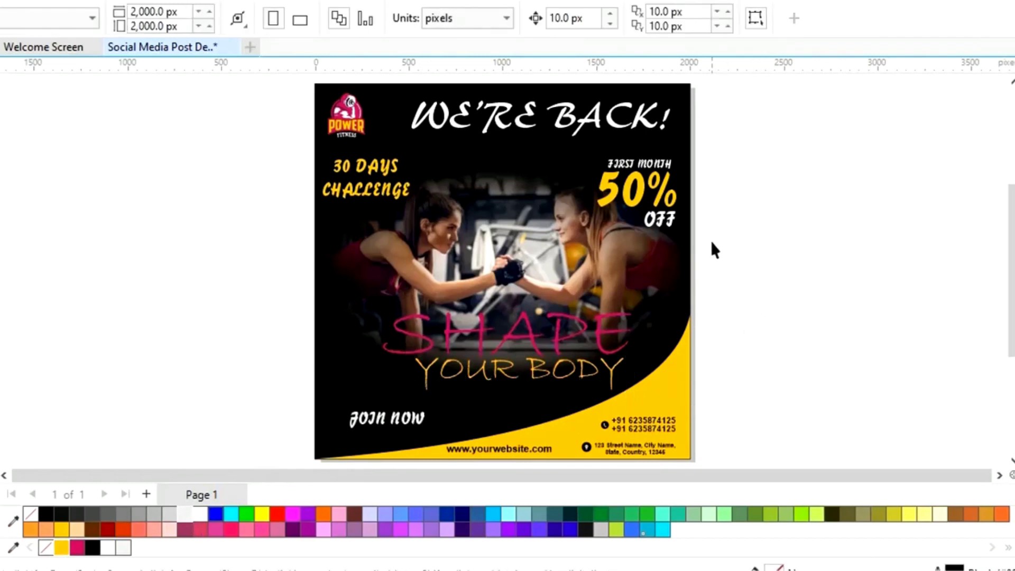
drag(717, 153, 590, 240)
drag(623, 205, 642, 185)
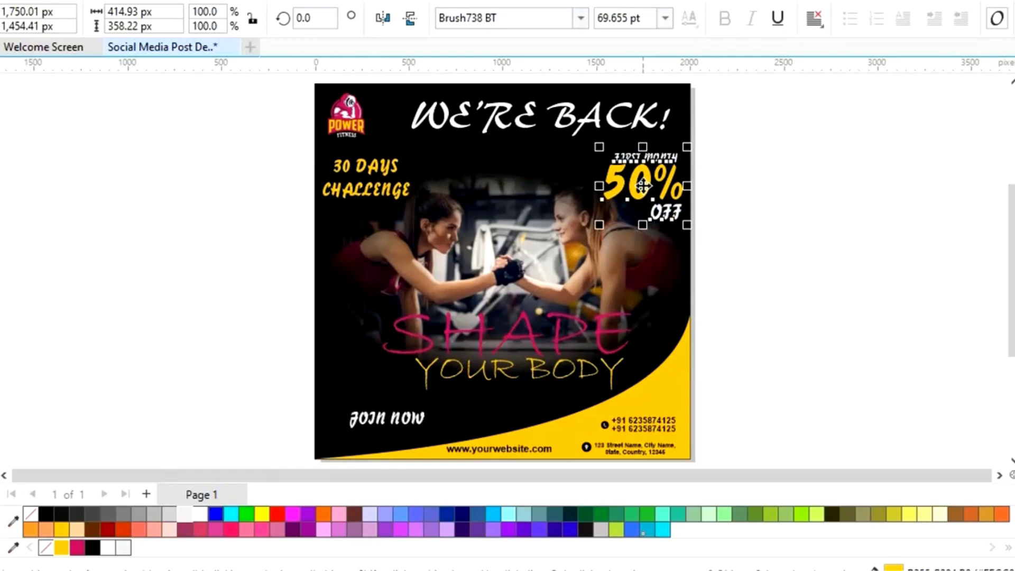
shift+click(402, 189)
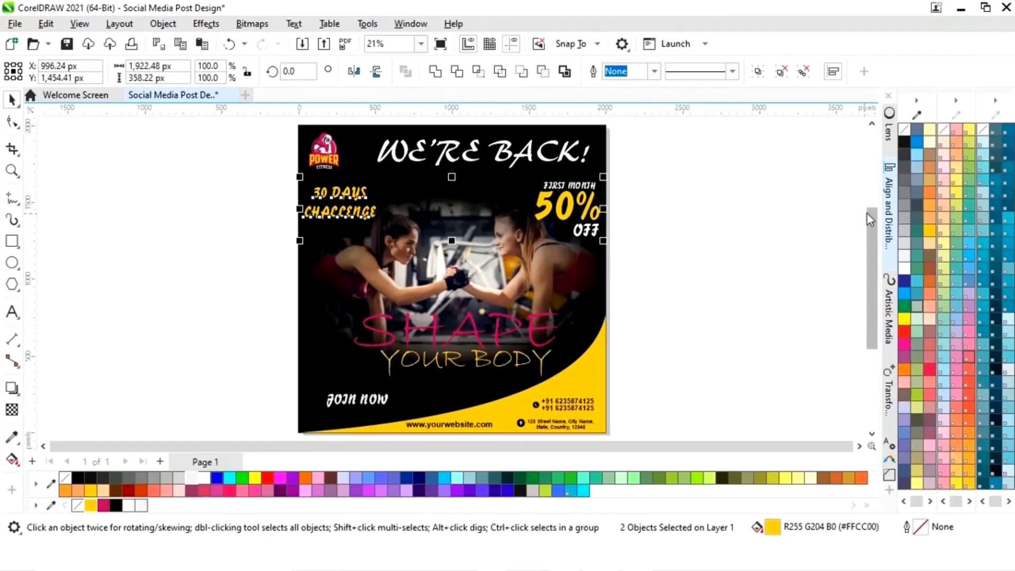
Step: Top-align 30 DAYS CHALLENGE with FIRST MONTH 50% OFF relative to the selected objects
click(889, 201)
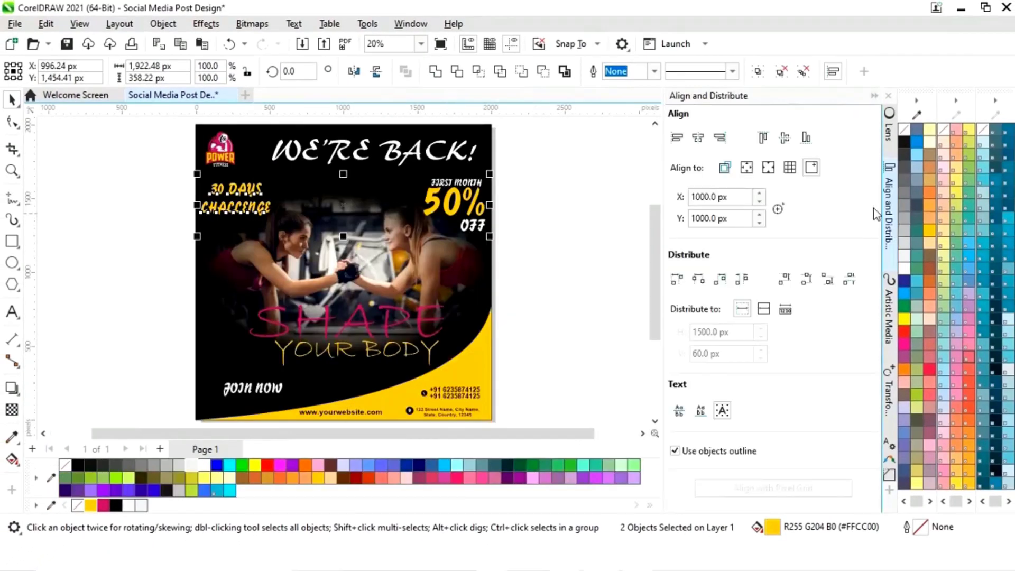
click(723, 168)
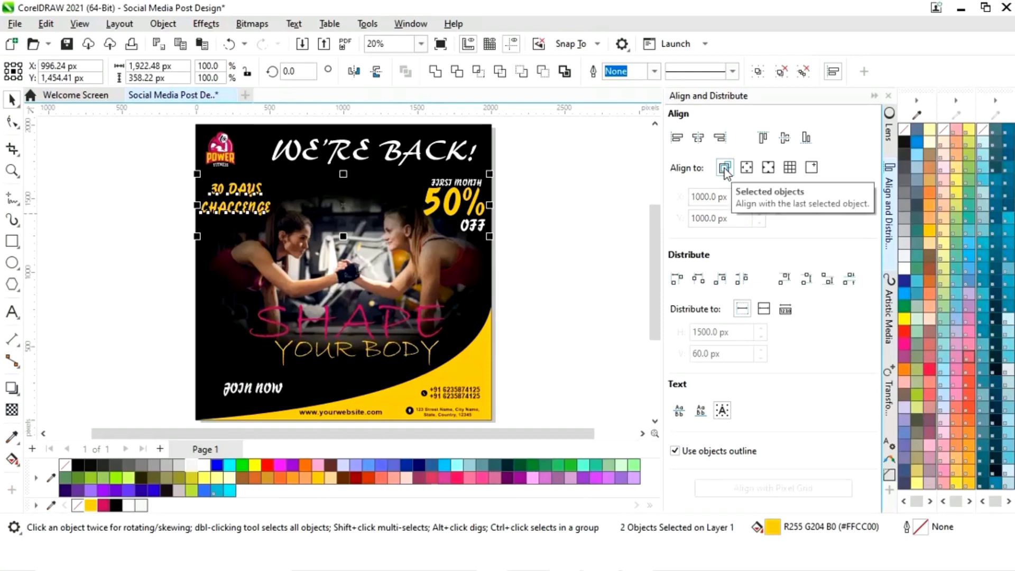
click(763, 138)
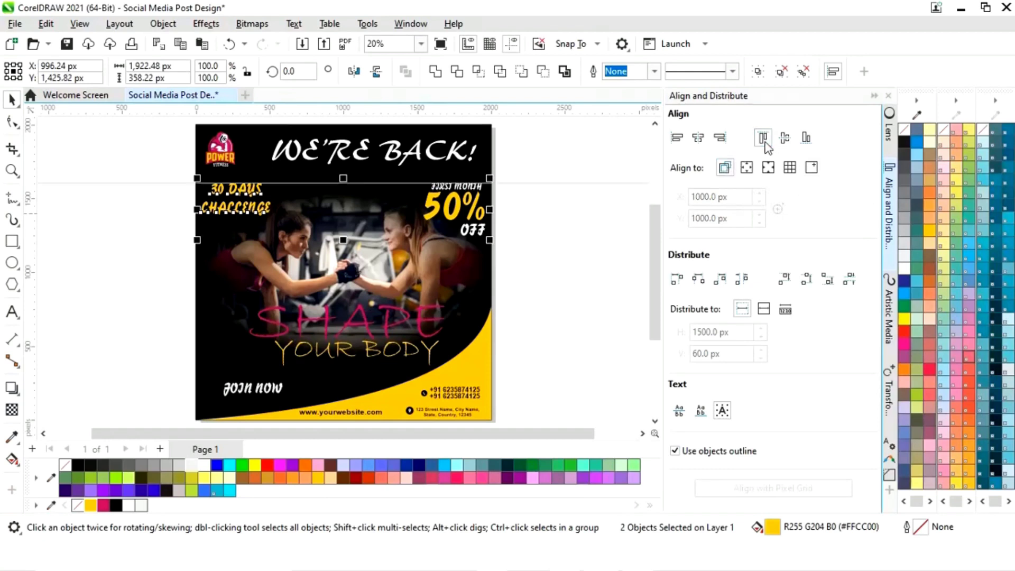
click(874, 95)
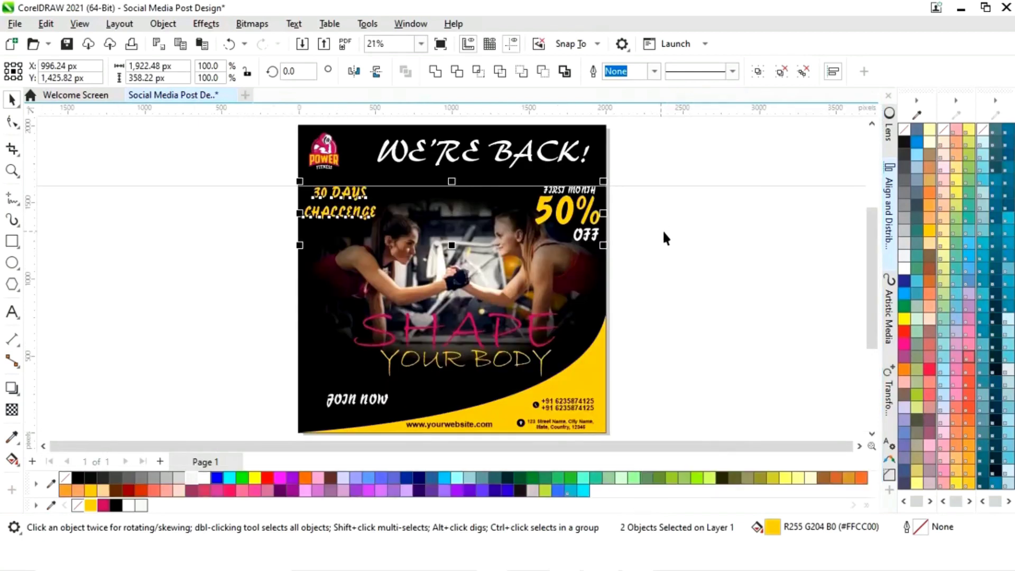
click(677, 233)
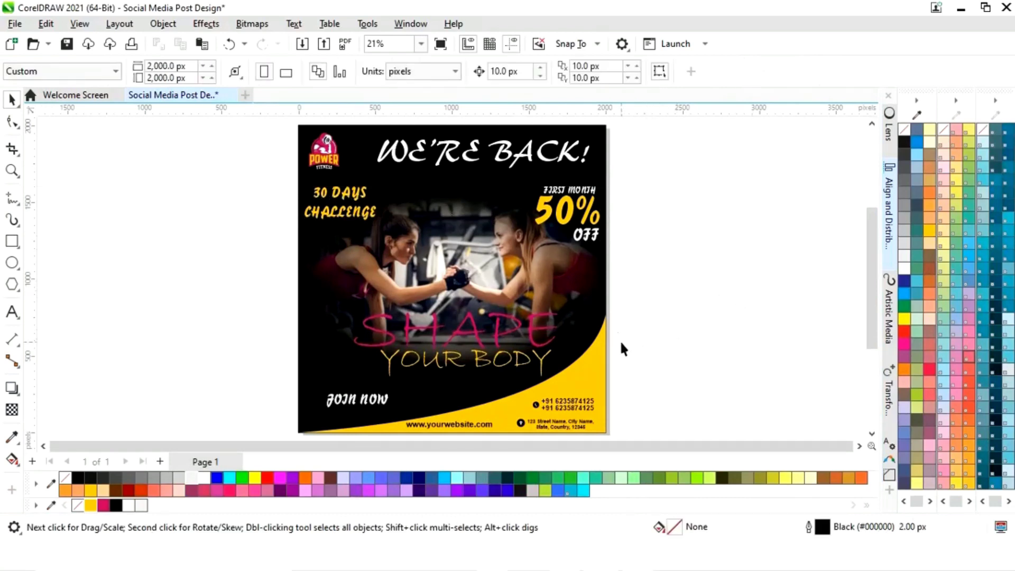
Step: Select YOUR BODY, SHAPE and the gym photo together for horizontal centring
click(513, 364)
shift+click(517, 336)
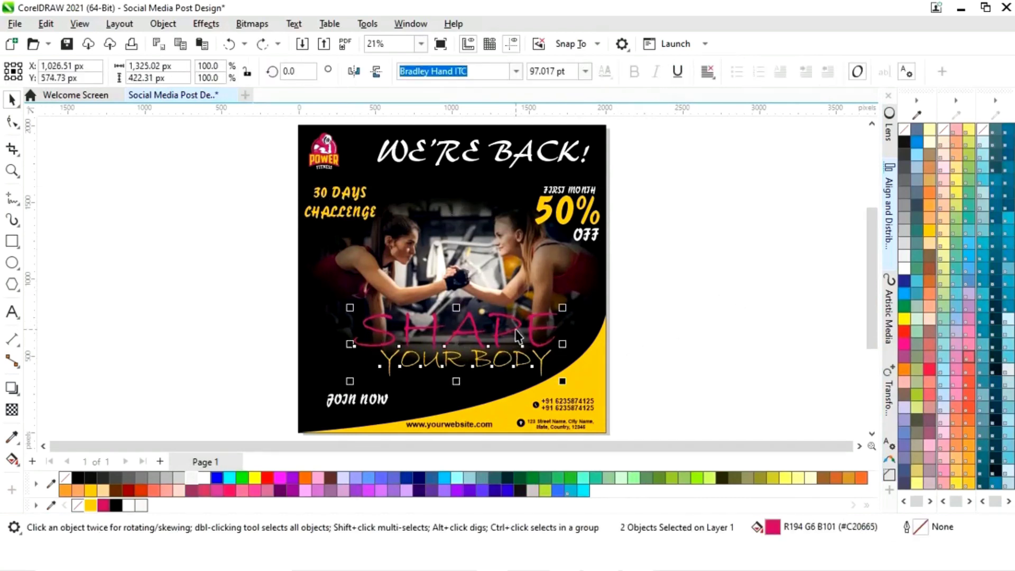
shift+click(597, 304)
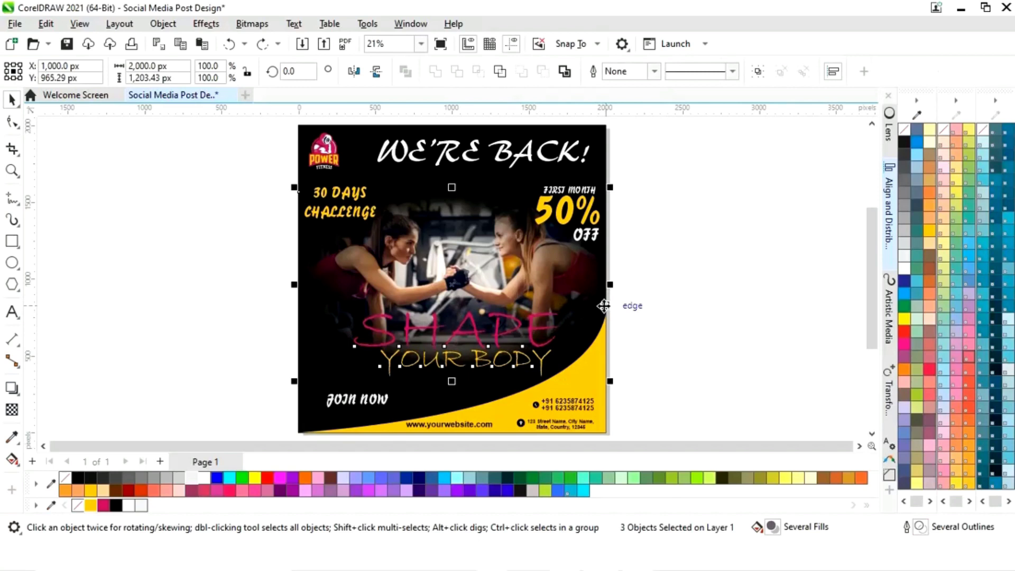
click(668, 323)
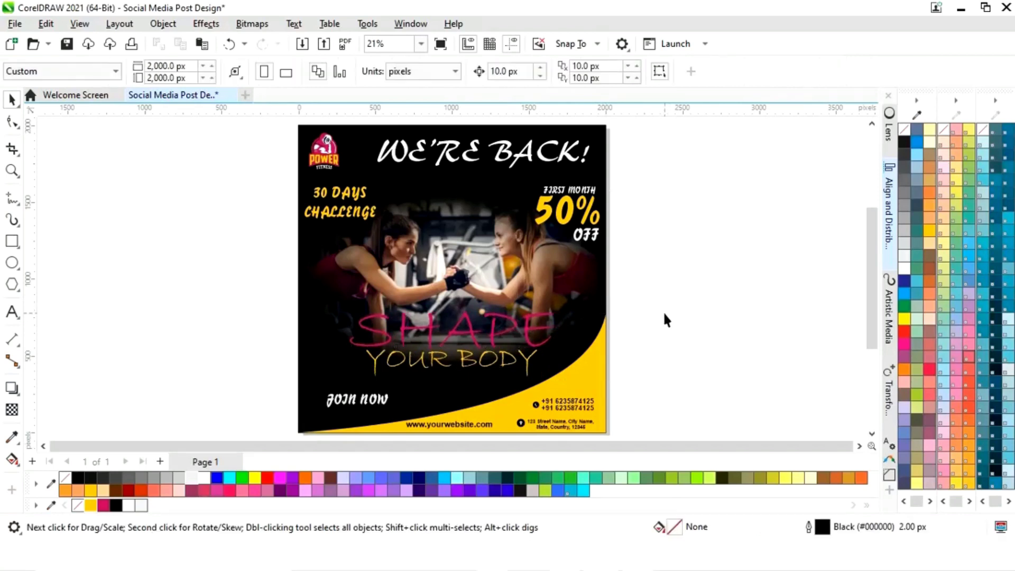
Step: Nudge JOIN NOW down into the lower-left corner and zoom in on the contact area
drag(365, 402, 341, 416)
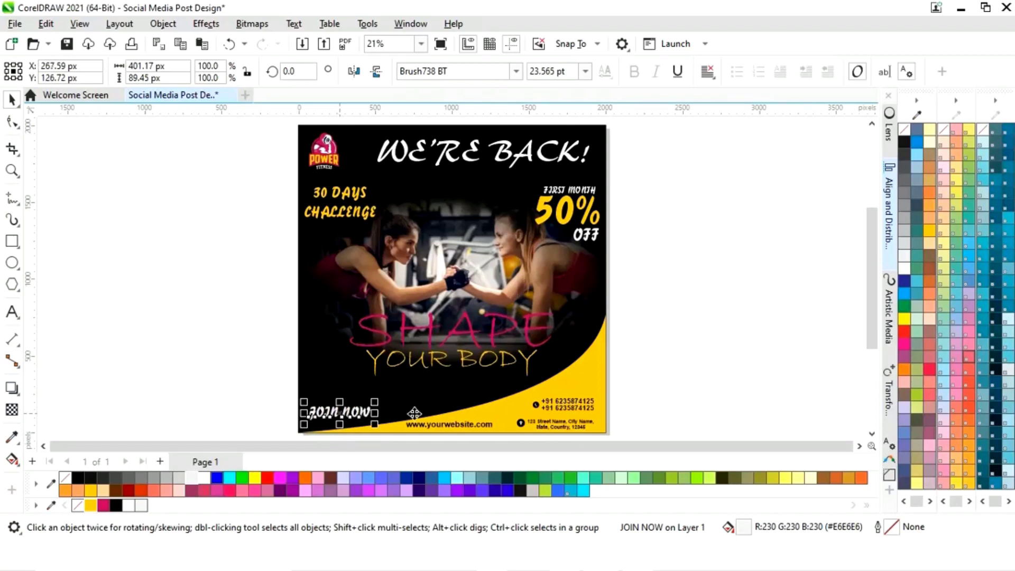
click(658, 376)
key(z)
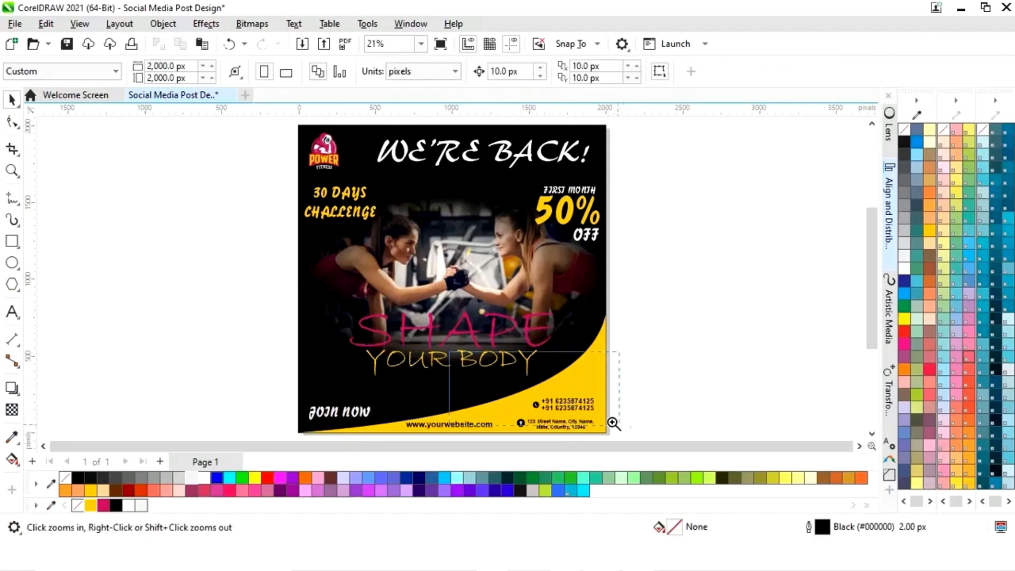
drag(516, 351, 619, 421)
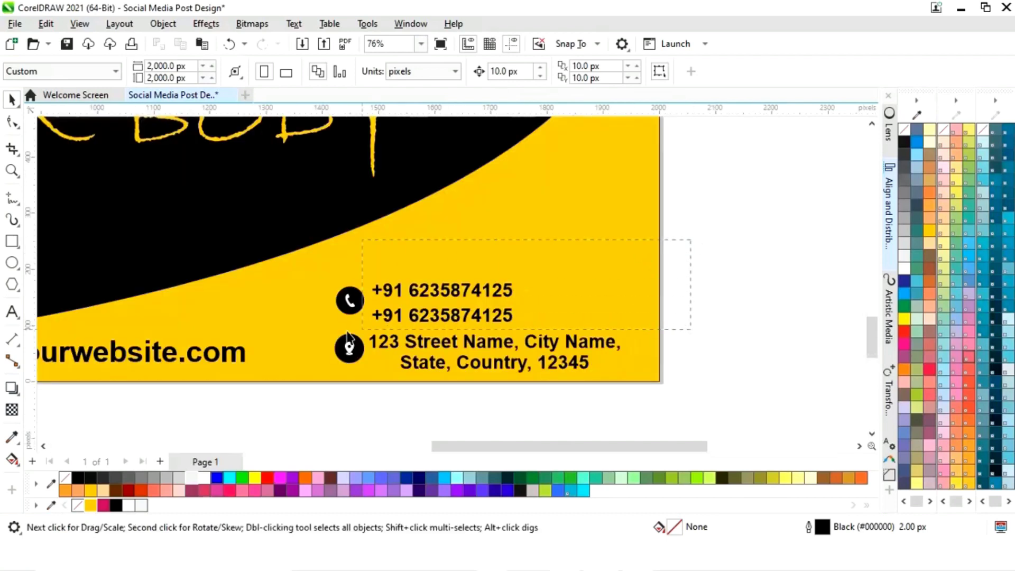
Step: Set the phone numbers and address text to 10 pt
drag(348, 334, 369, 405)
click(542, 74)
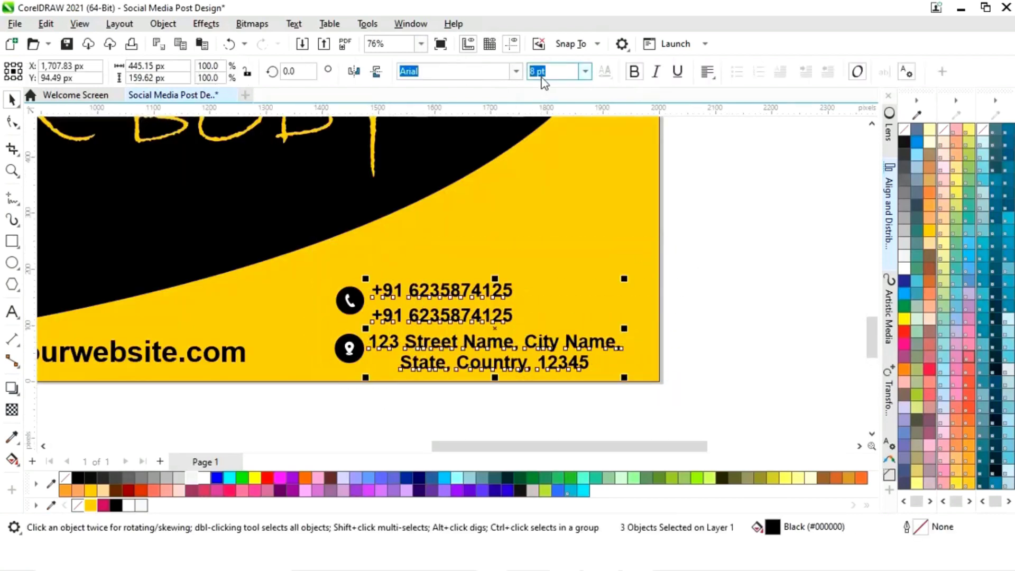
click(585, 72)
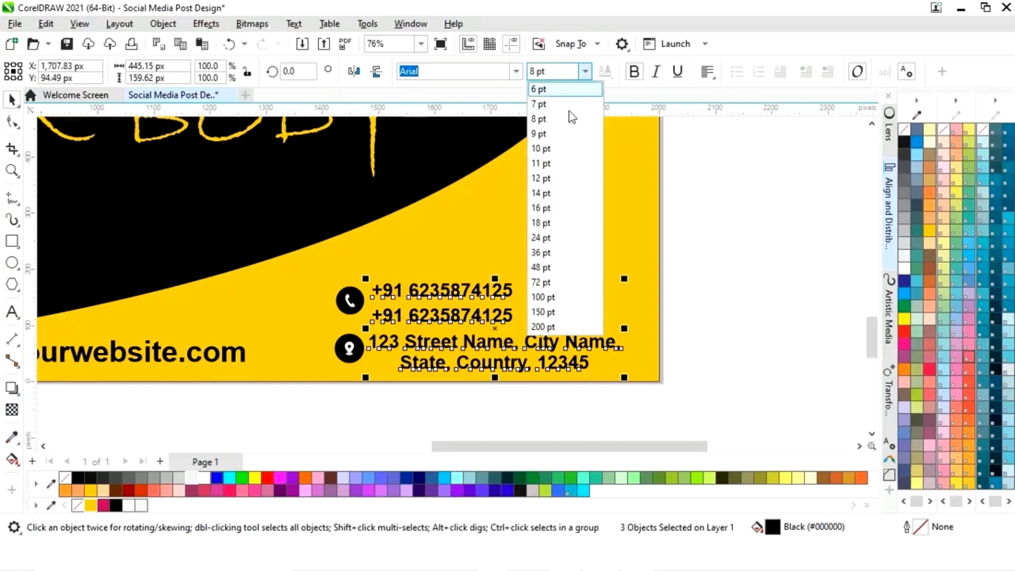
click(557, 149)
key(Escape)
Step: Move the phone and pin icons further left and both phone numbers up
click(349, 349)
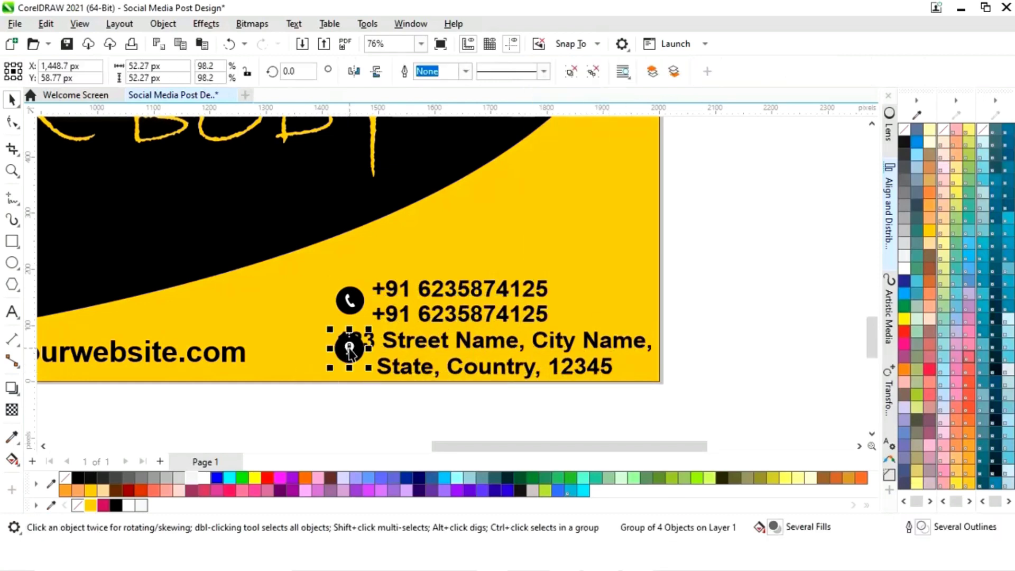
shift+click(353, 306)
drag(347, 327, 309, 331)
click(684, 290)
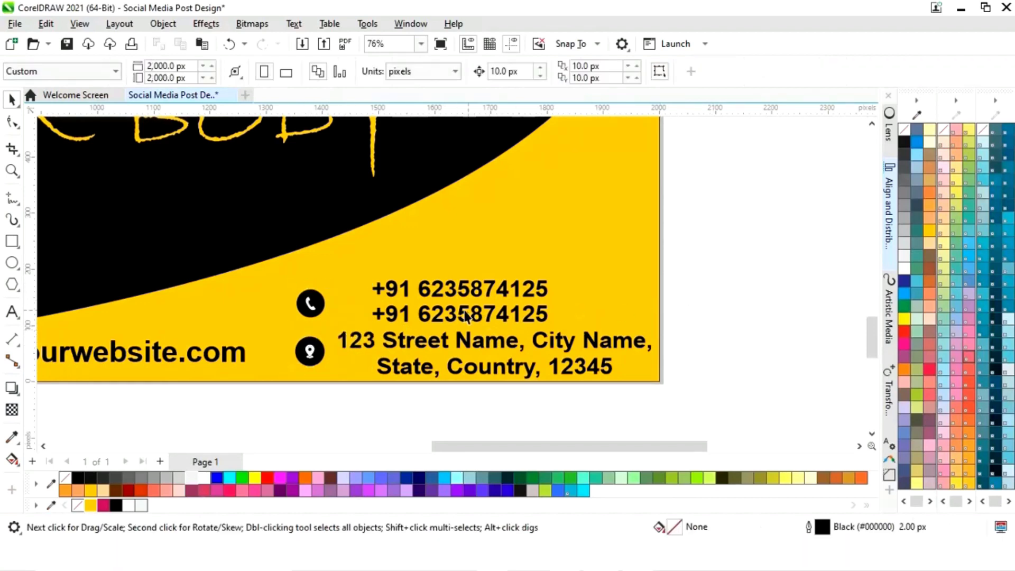
click(464, 316)
shift+click(463, 292)
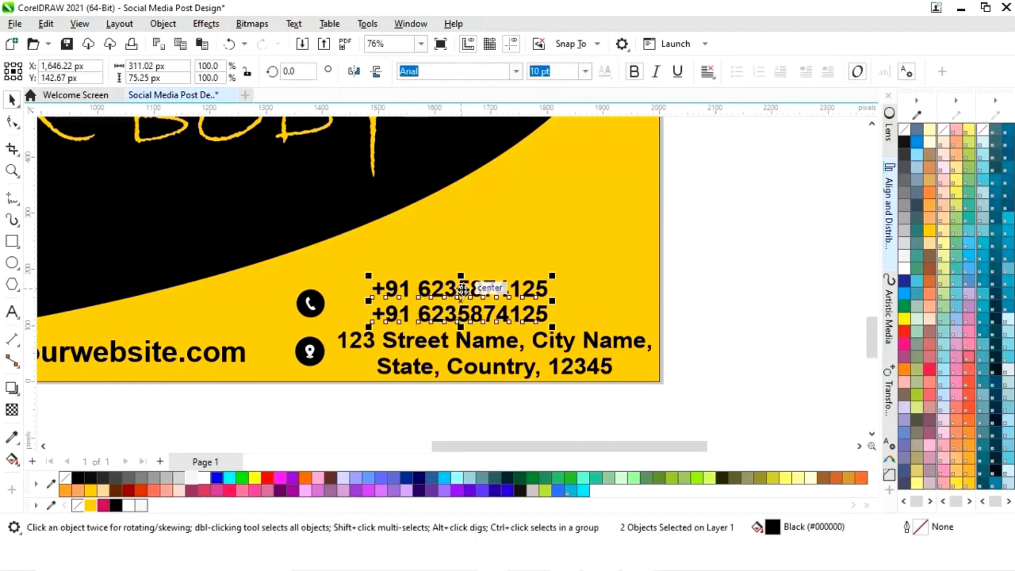
drag(463, 293, 466, 254)
Step: Line up the phone icon with the numbers and the pin icon with the address
click(311, 300)
drag(330, 285, 350, 266)
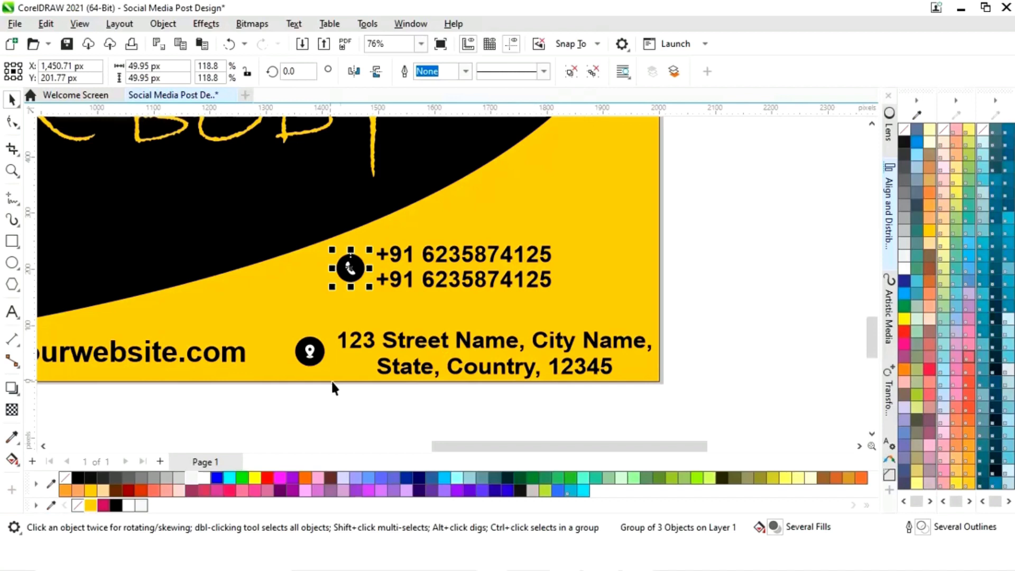
click(315, 362)
drag(316, 363, 314, 343)
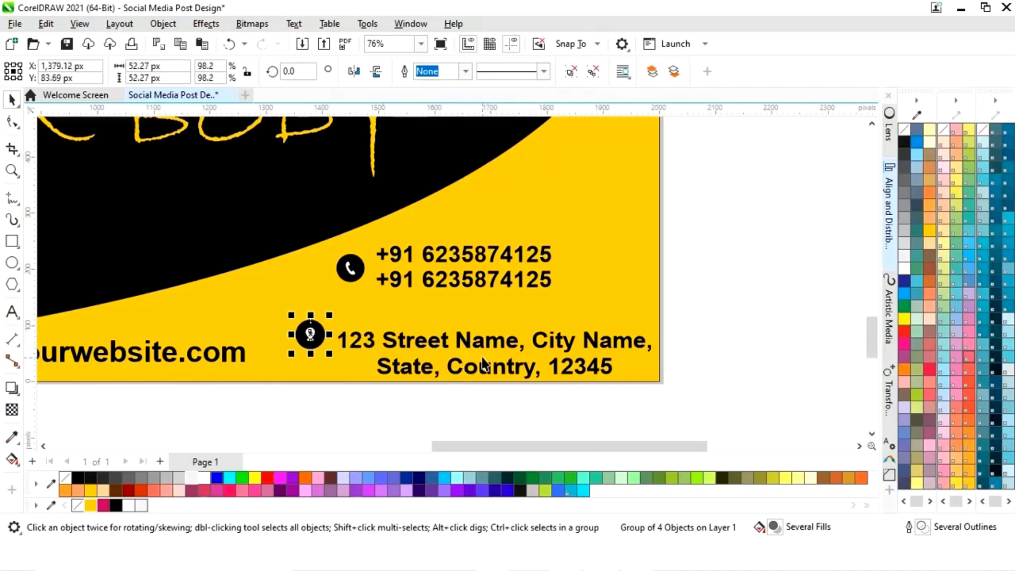
click(484, 341)
drag(494, 353, 490, 338)
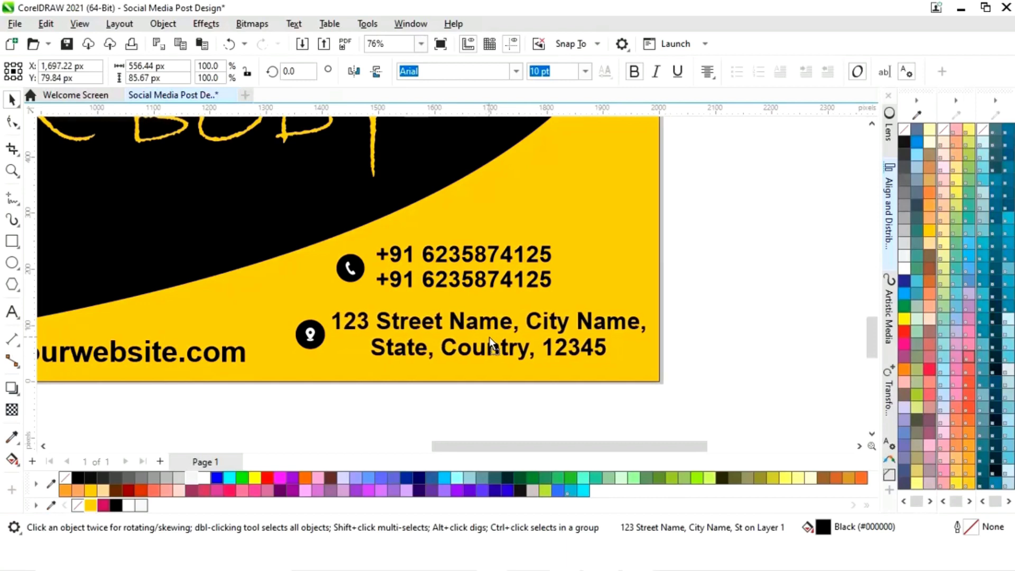
click(335, 403)
drag(311, 334, 312, 339)
click(714, 341)
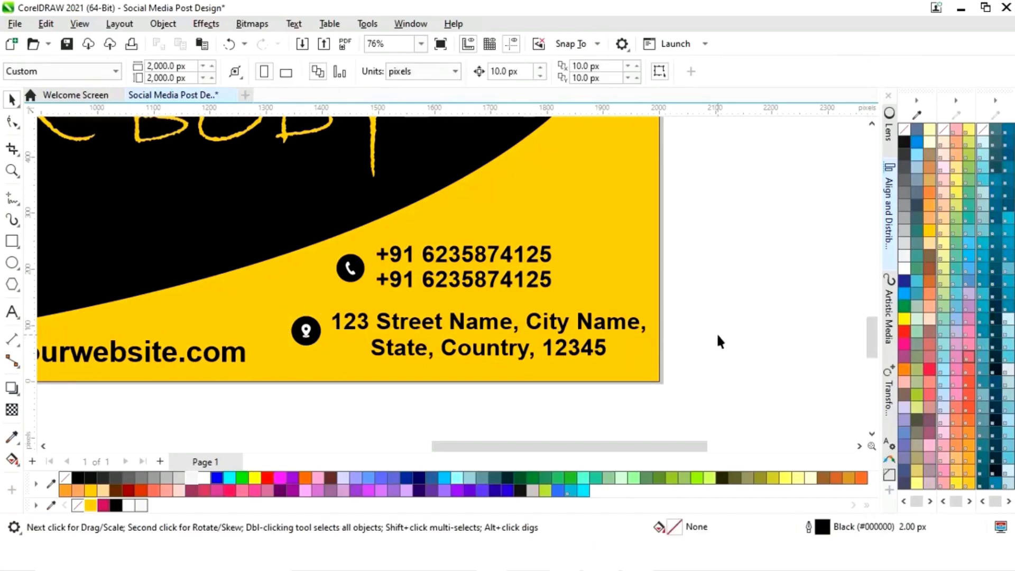
Step: Nudge WE'RE BACK! slightly up-left and import Barcode.png from File Explorer
key(shift+F4)
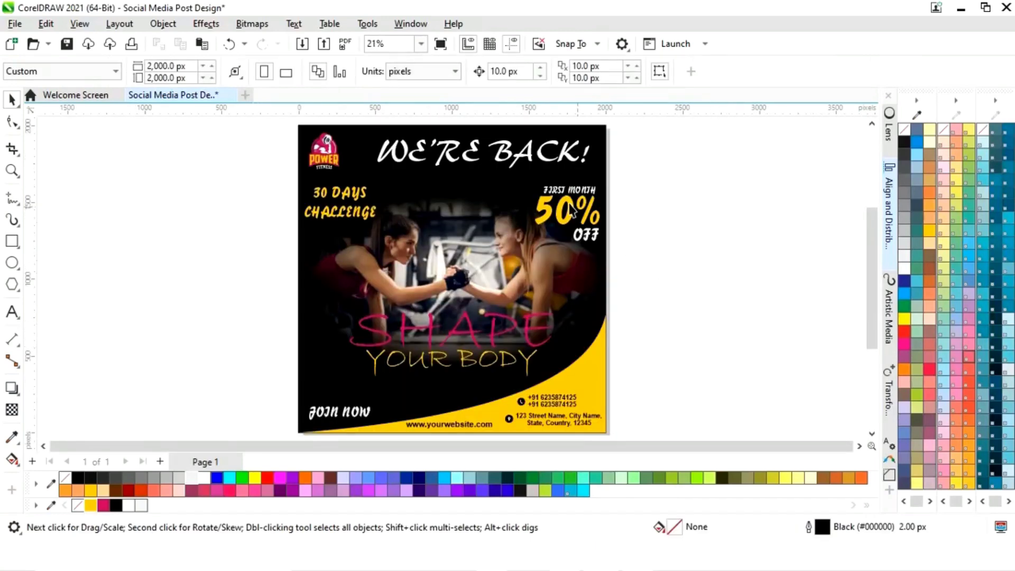
drag(479, 152, 474, 139)
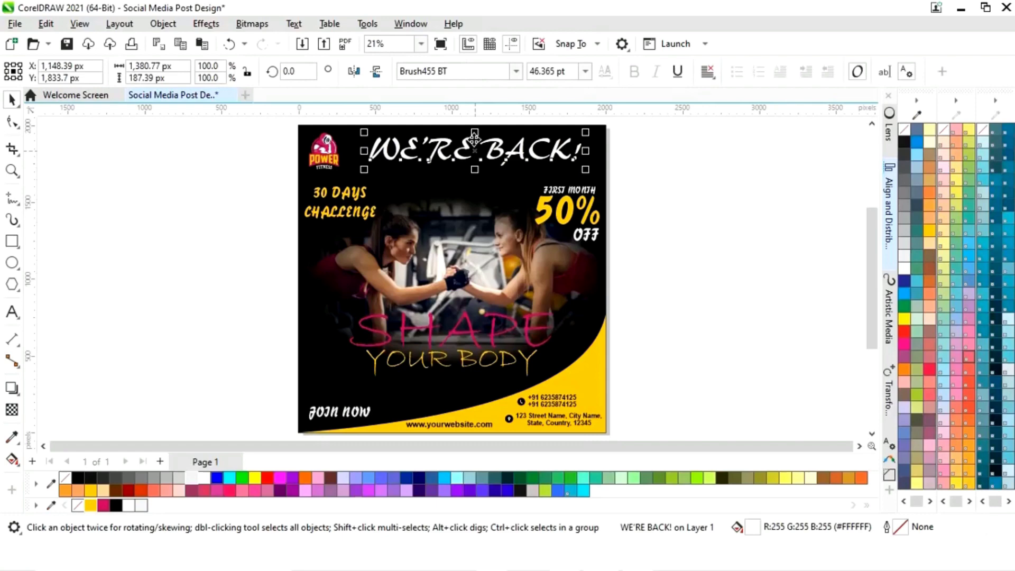
click(665, 342)
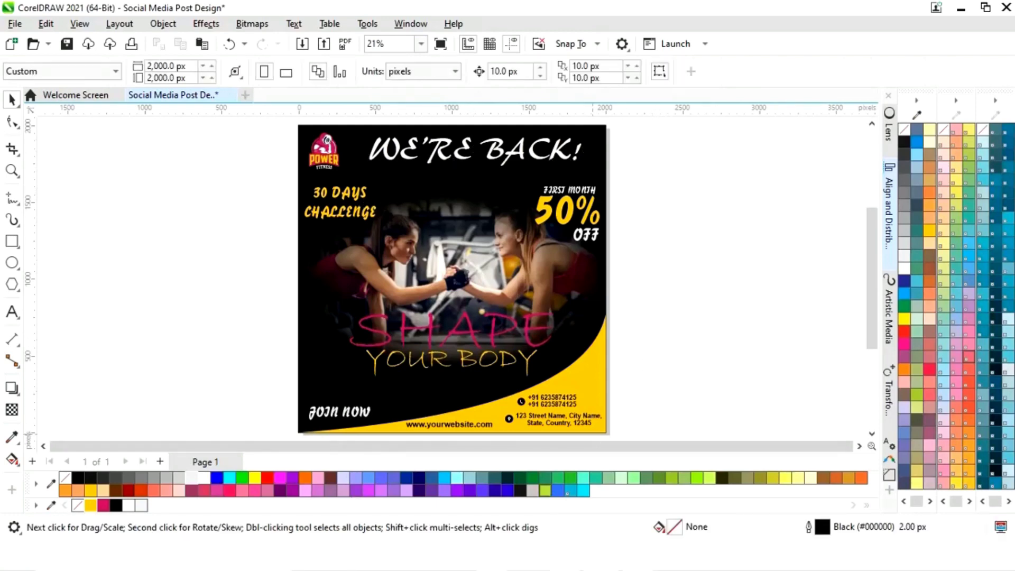
key(alt+Tab)
mouse_move(566, 265)
mouse_down()
mouse_move(317, 291)
mouse_move(189, 267)
mouse_up()
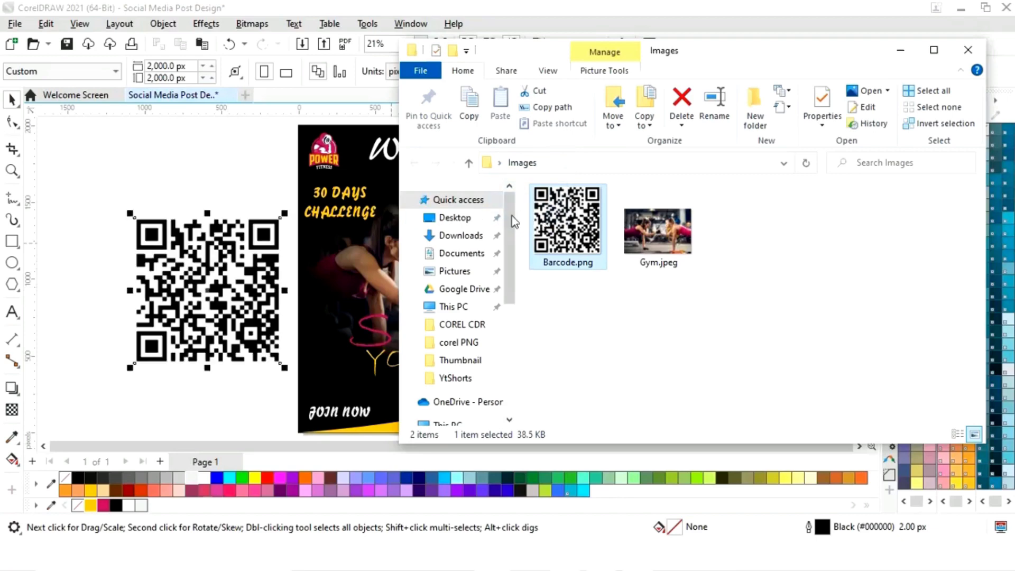
Step: Shrink the QR code and move it onto the poster's yellow corner
click(901, 50)
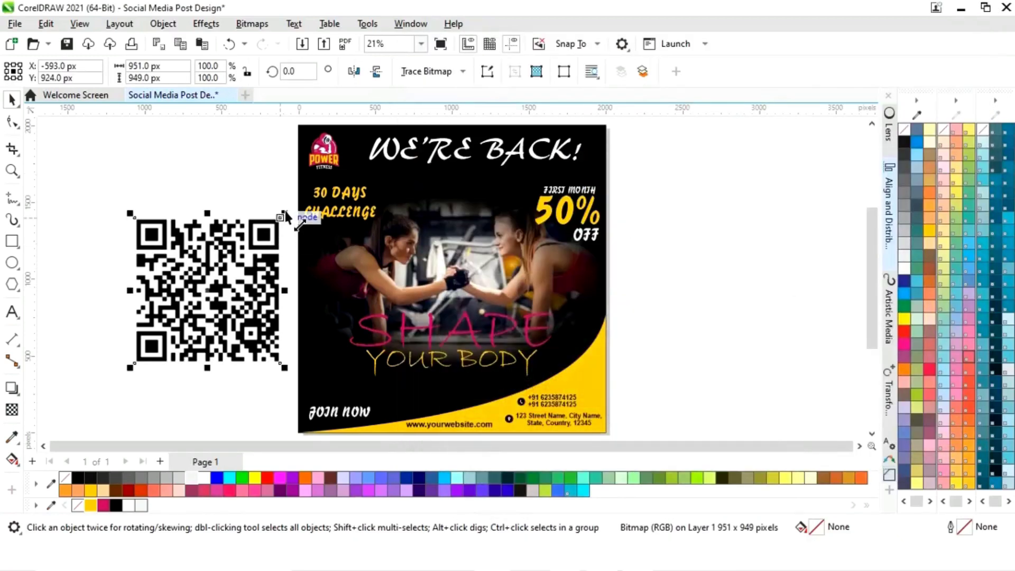
drag(284, 217, 589, 378)
click(643, 362)
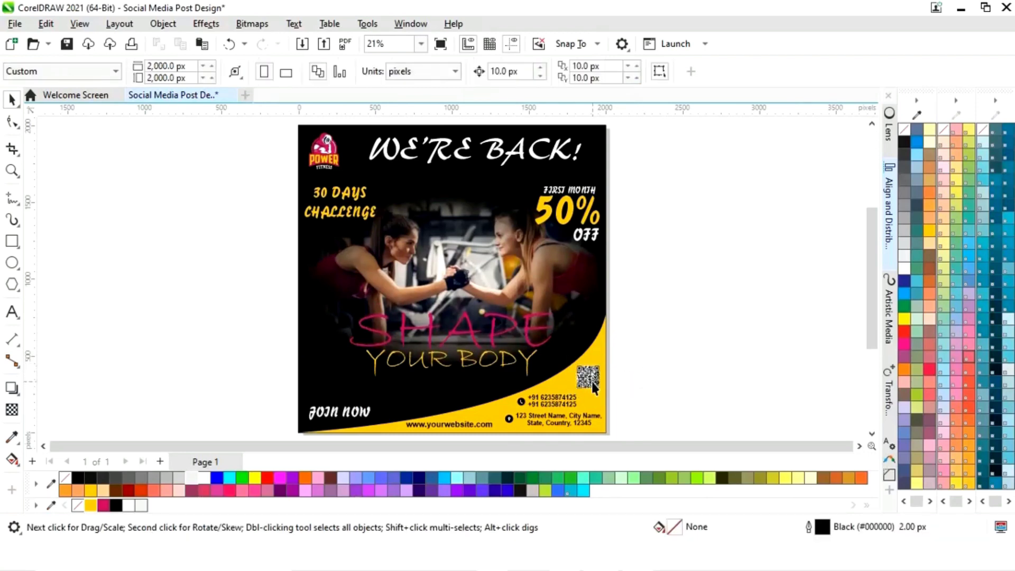
Step: Zoom in and reposition the phone icon and numbers down-left beside the QR code
key(z)
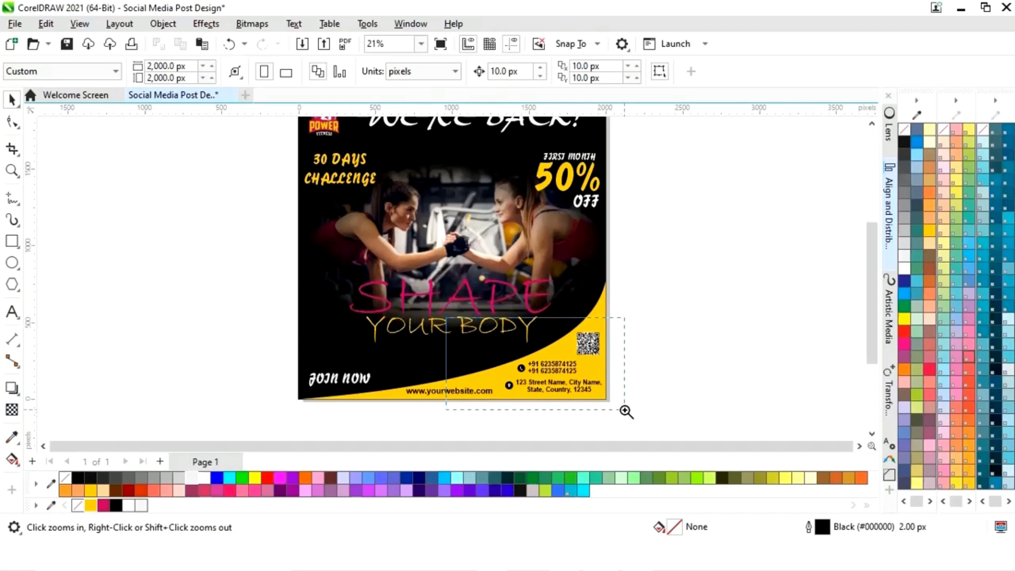
click(628, 410)
drag(383, 332, 383, 331)
drag(492, 291, 452, 306)
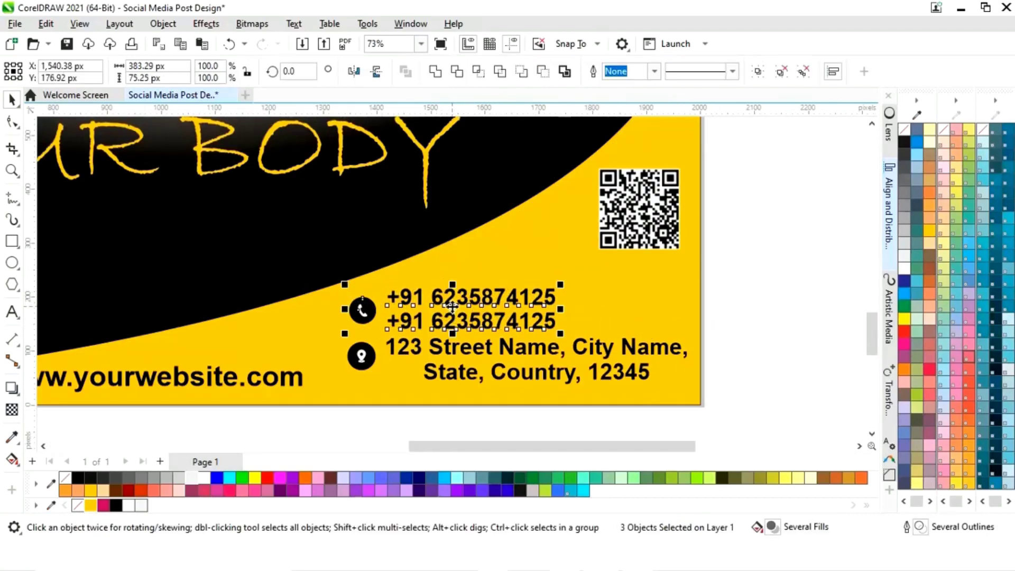
key(Right)
key(Left)
key(Up)
key(Escape)
Step: Resize the QR code to about 176 px and fit the whole page in view
drag(601, 172, 586, 212)
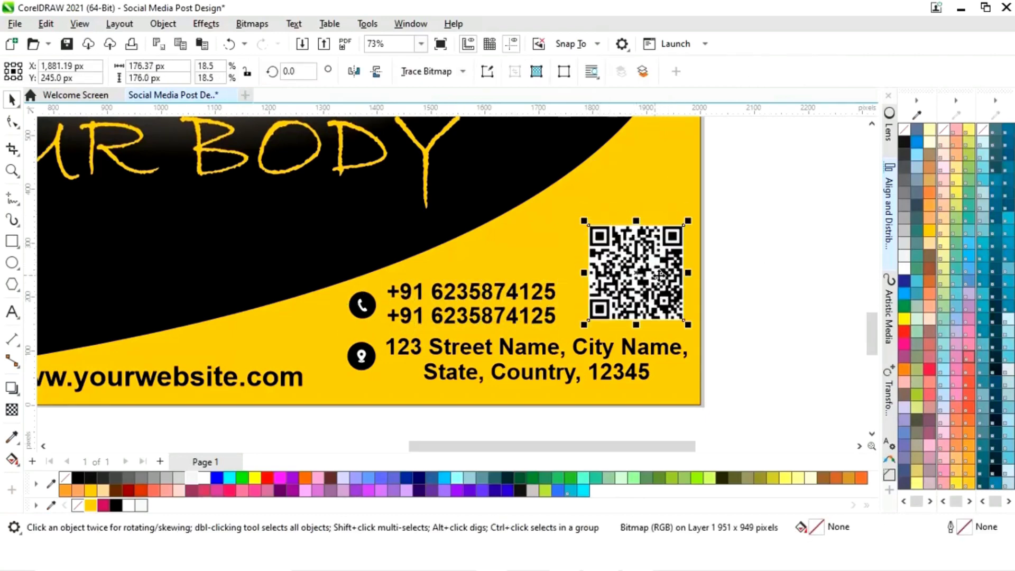
key(shift+F4)
key(Escape)
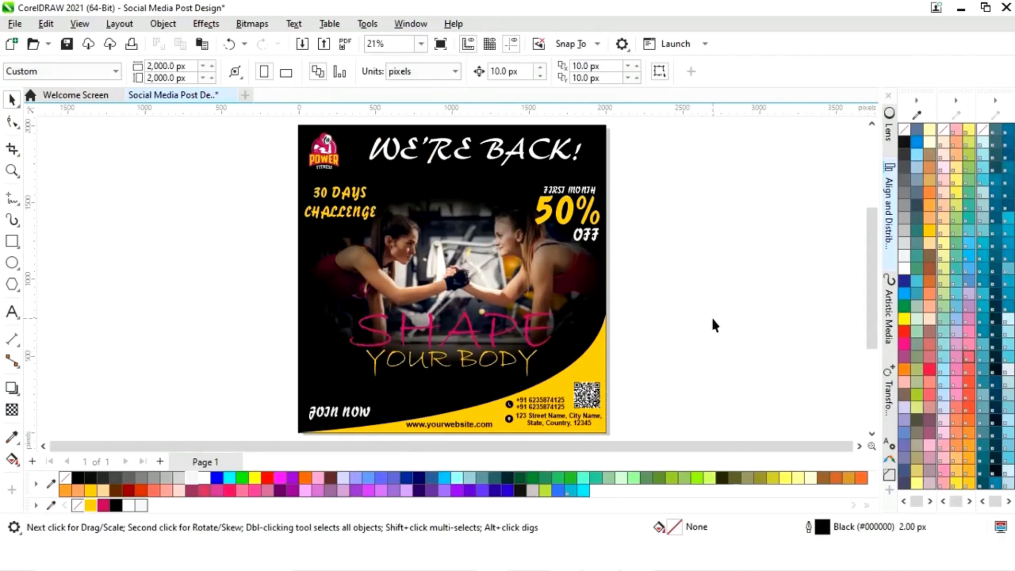
click(604, 352)
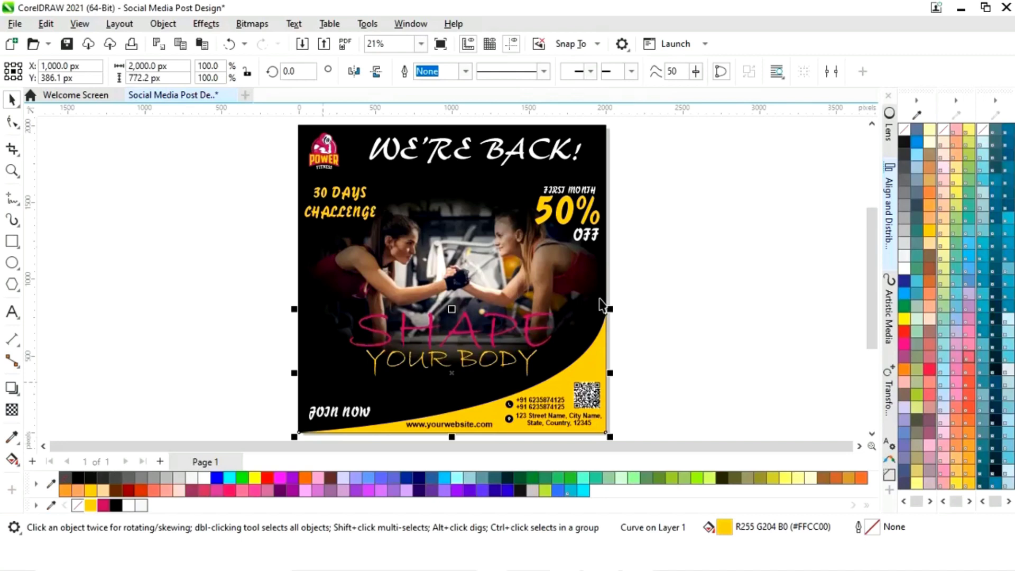
click(611, 155)
click(603, 154)
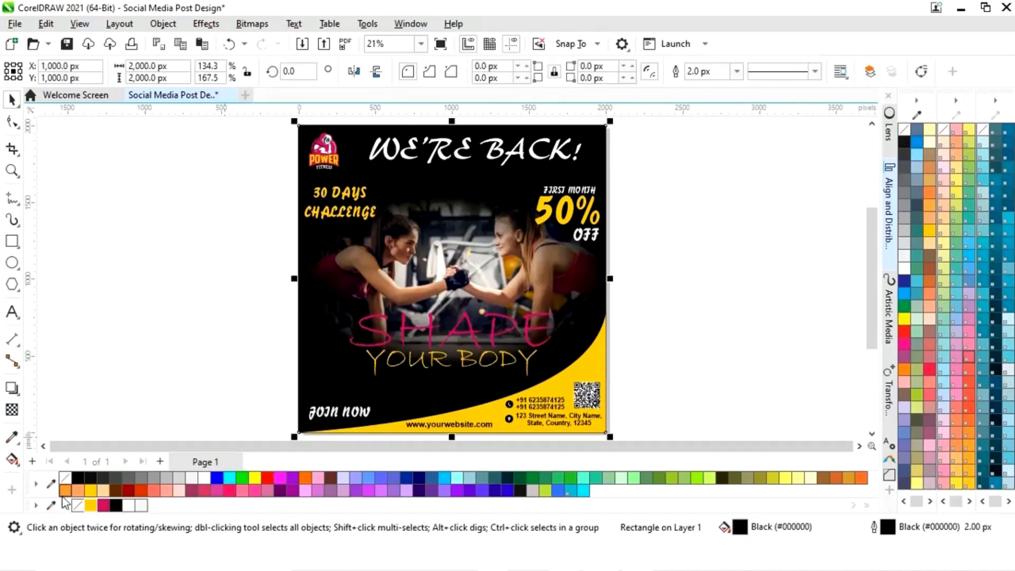
click(239, 427)
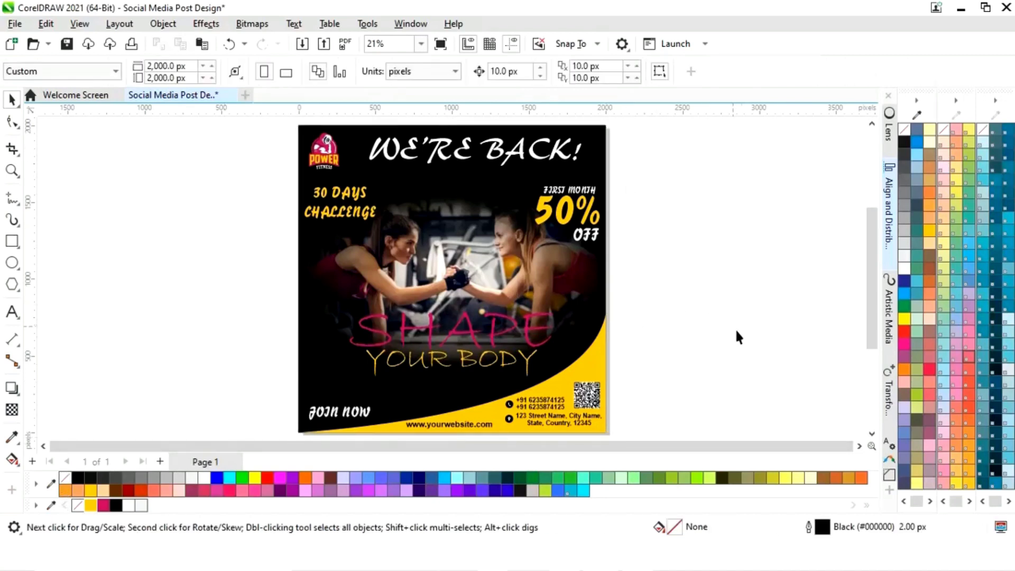